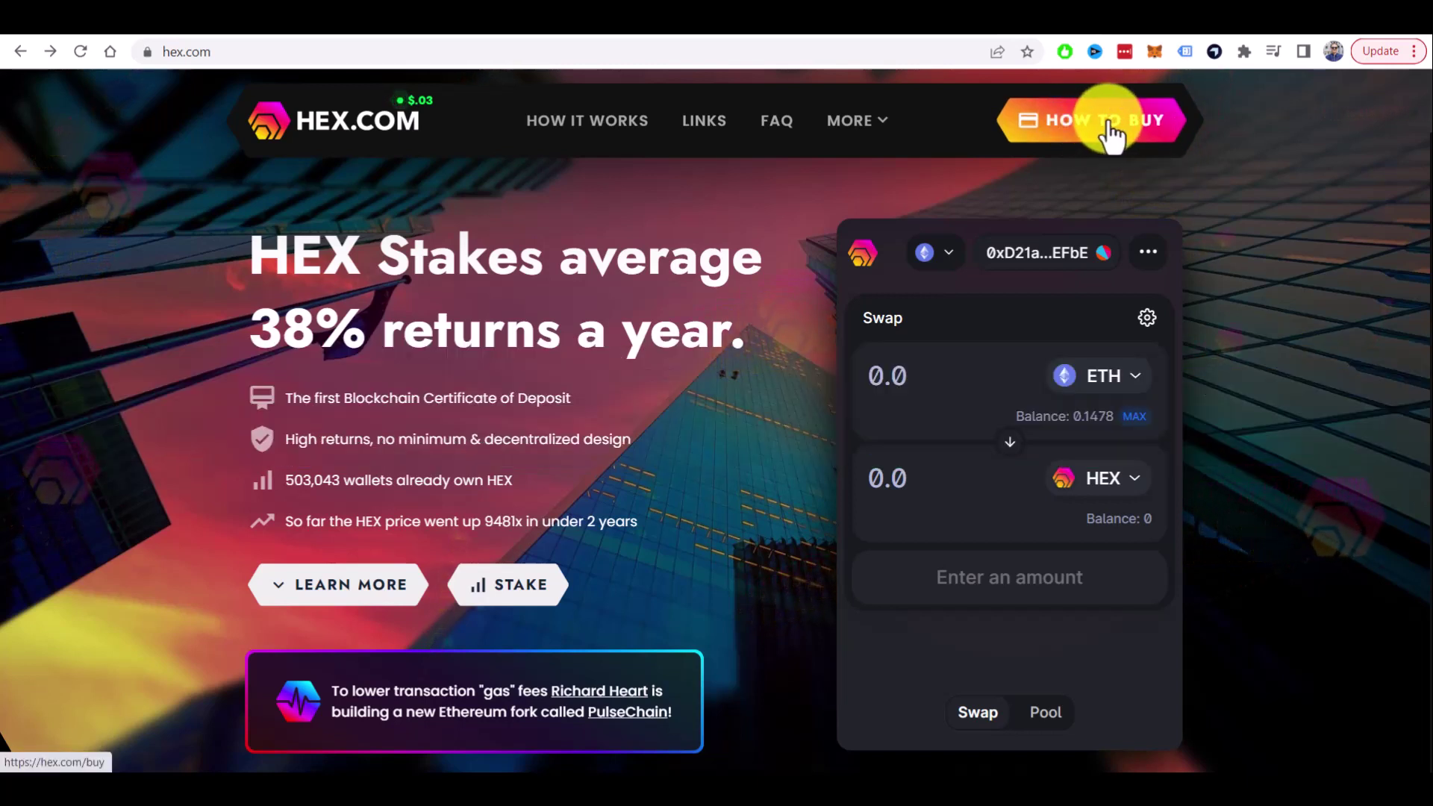
Open the How to buy HEX guide and check the MetaMask wallet's 0.1478 ETH balance.
click(1110, 133)
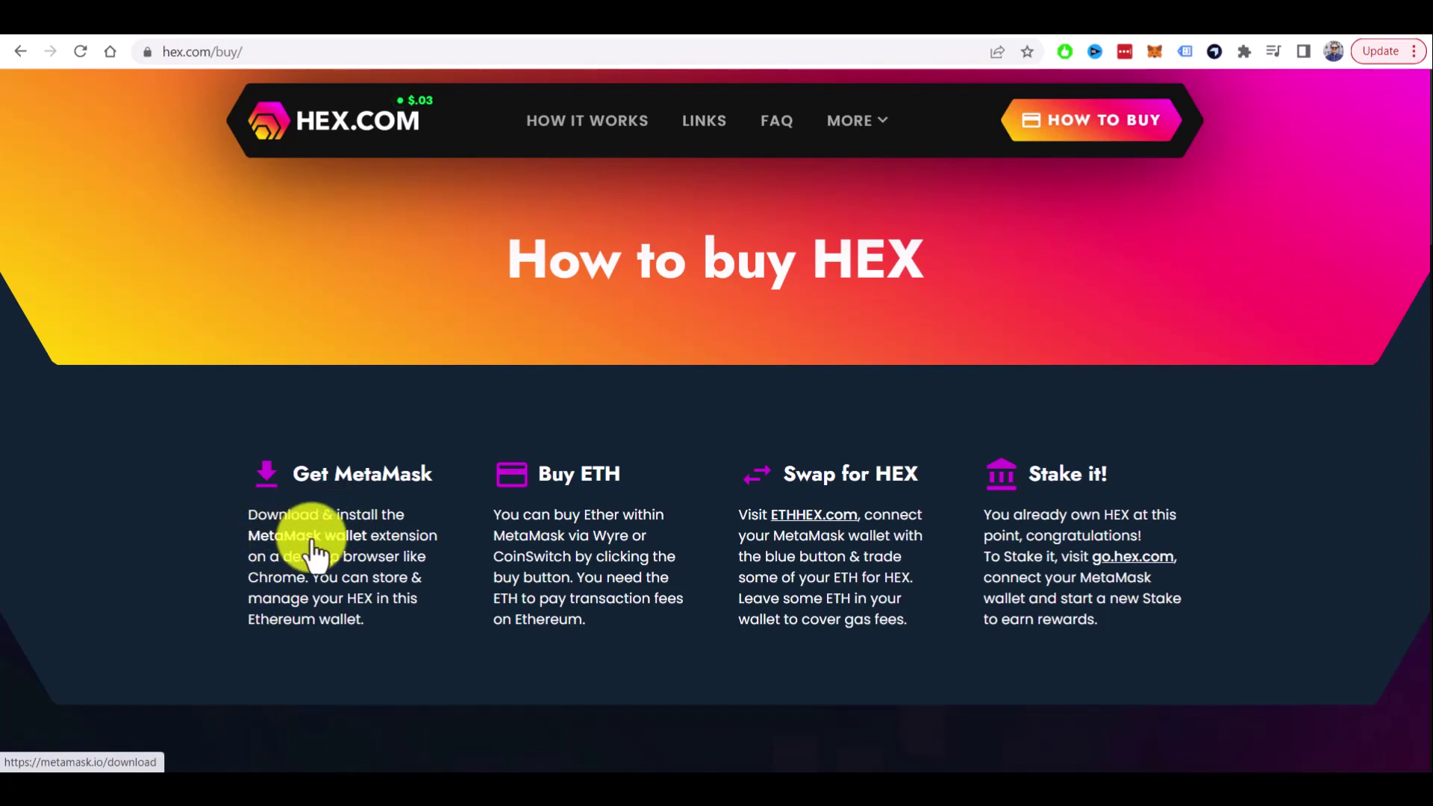
click(1154, 54)
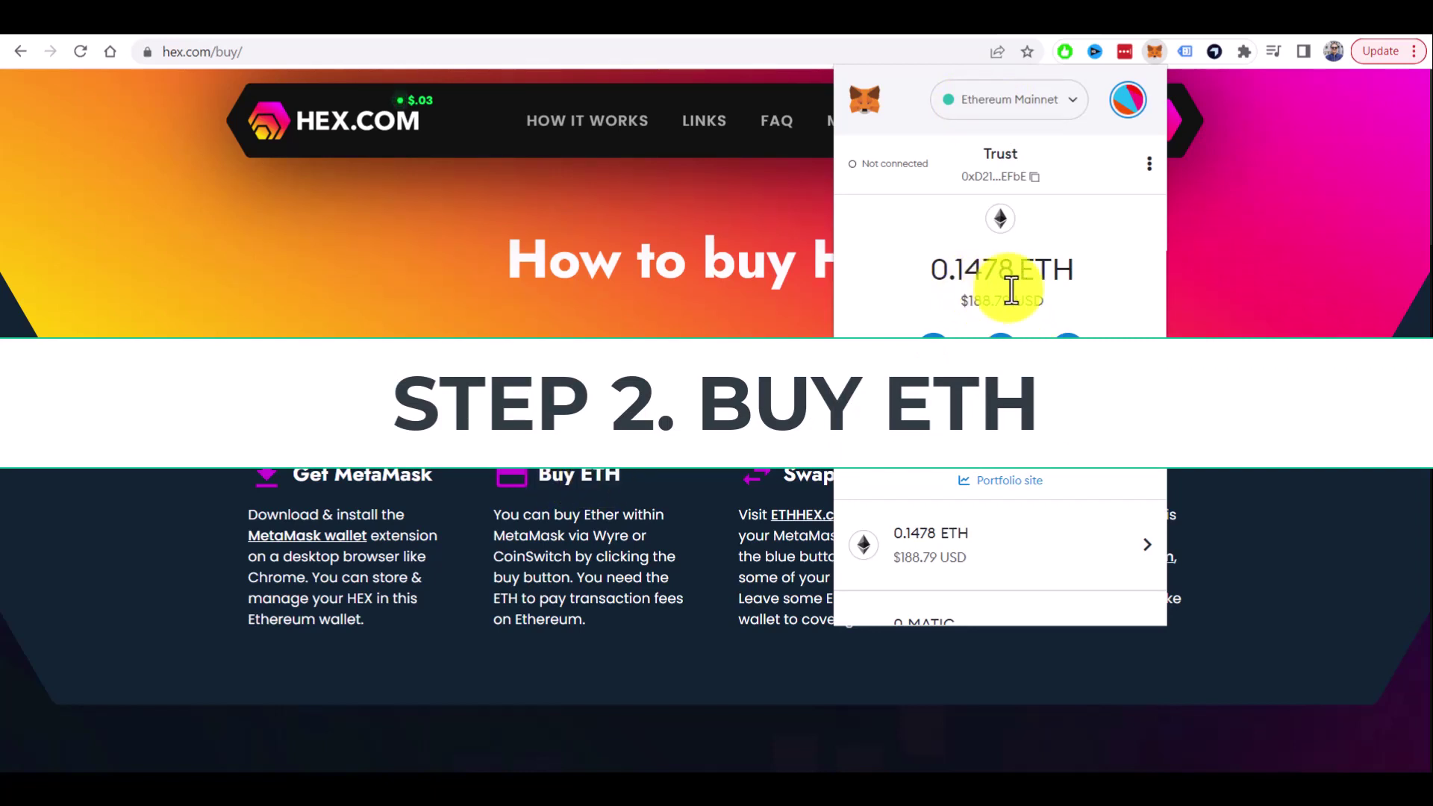
Browse the Deposit ETH providers such as MoonPay, then view the account's deposit QR code and address.
drag(938, 270, 1072, 270)
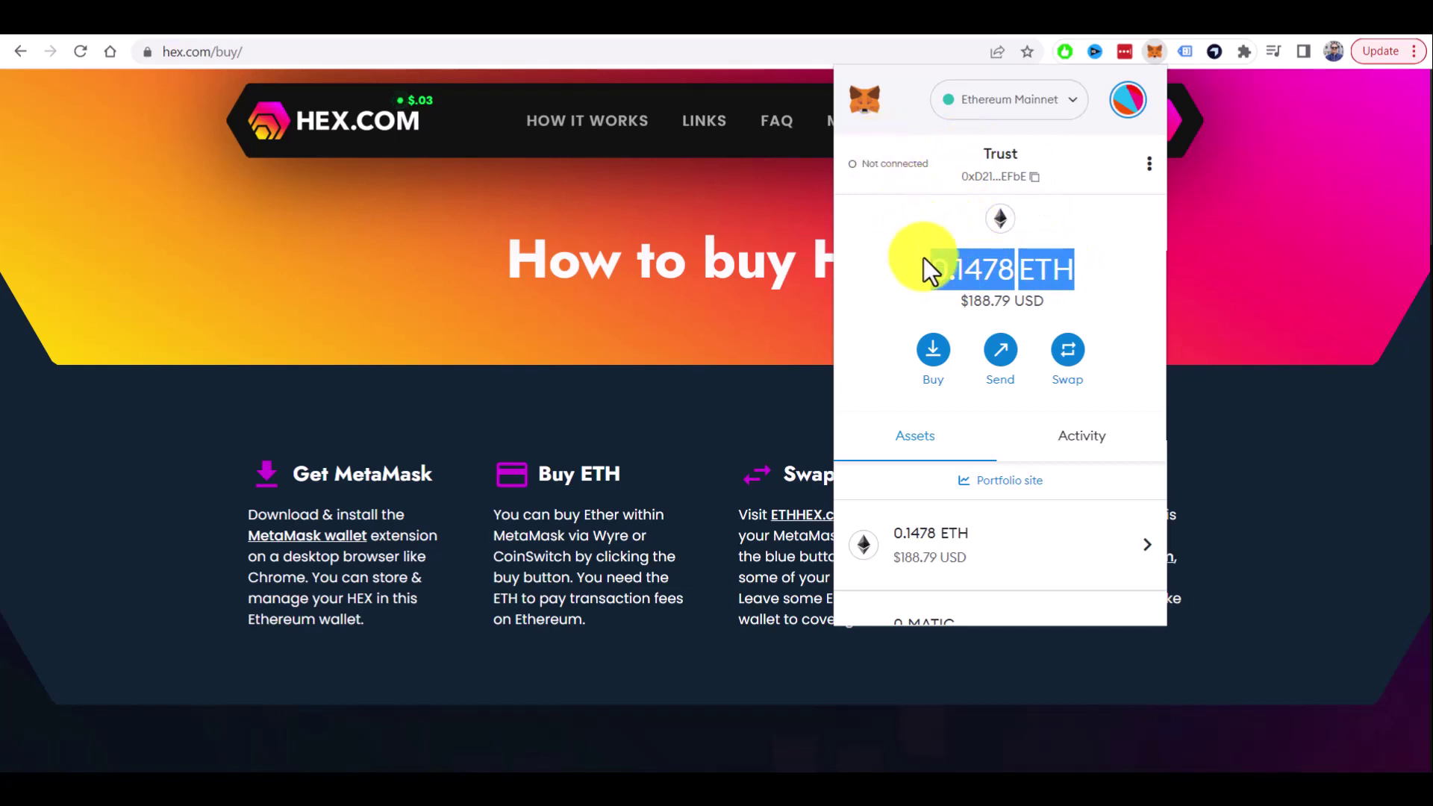
click(933, 358)
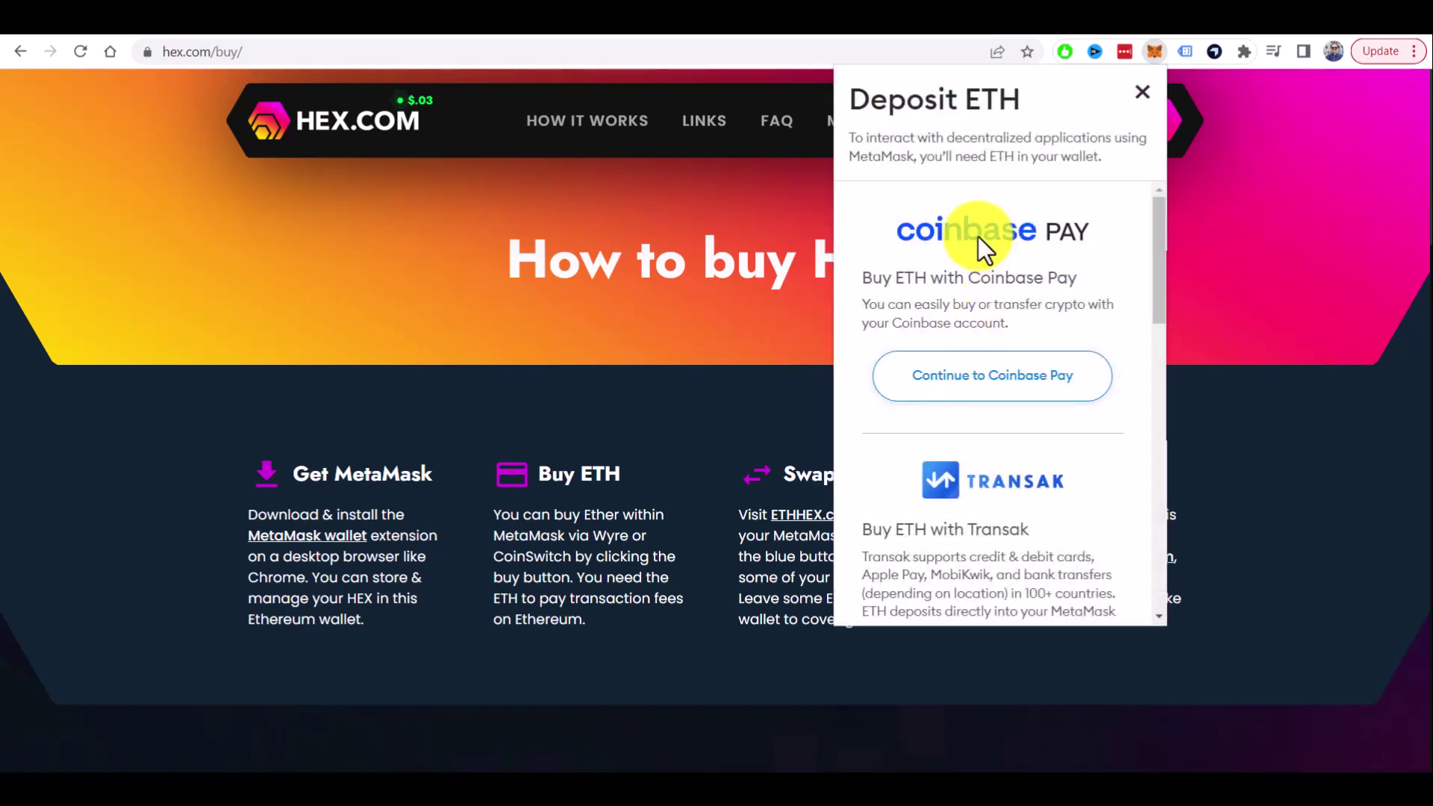
scroll(1161, 294, down, 4)
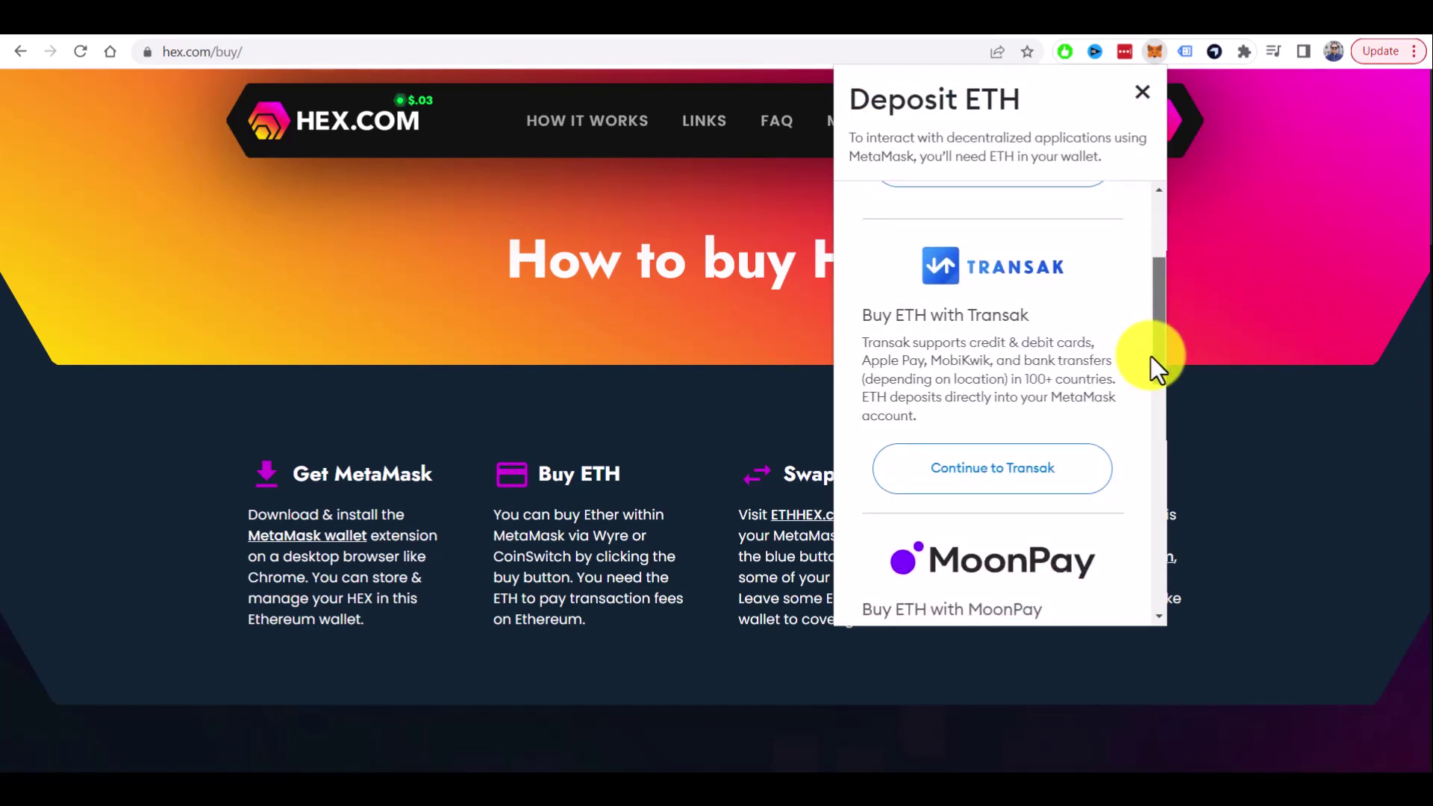
scroll(1148, 425, down, 2)
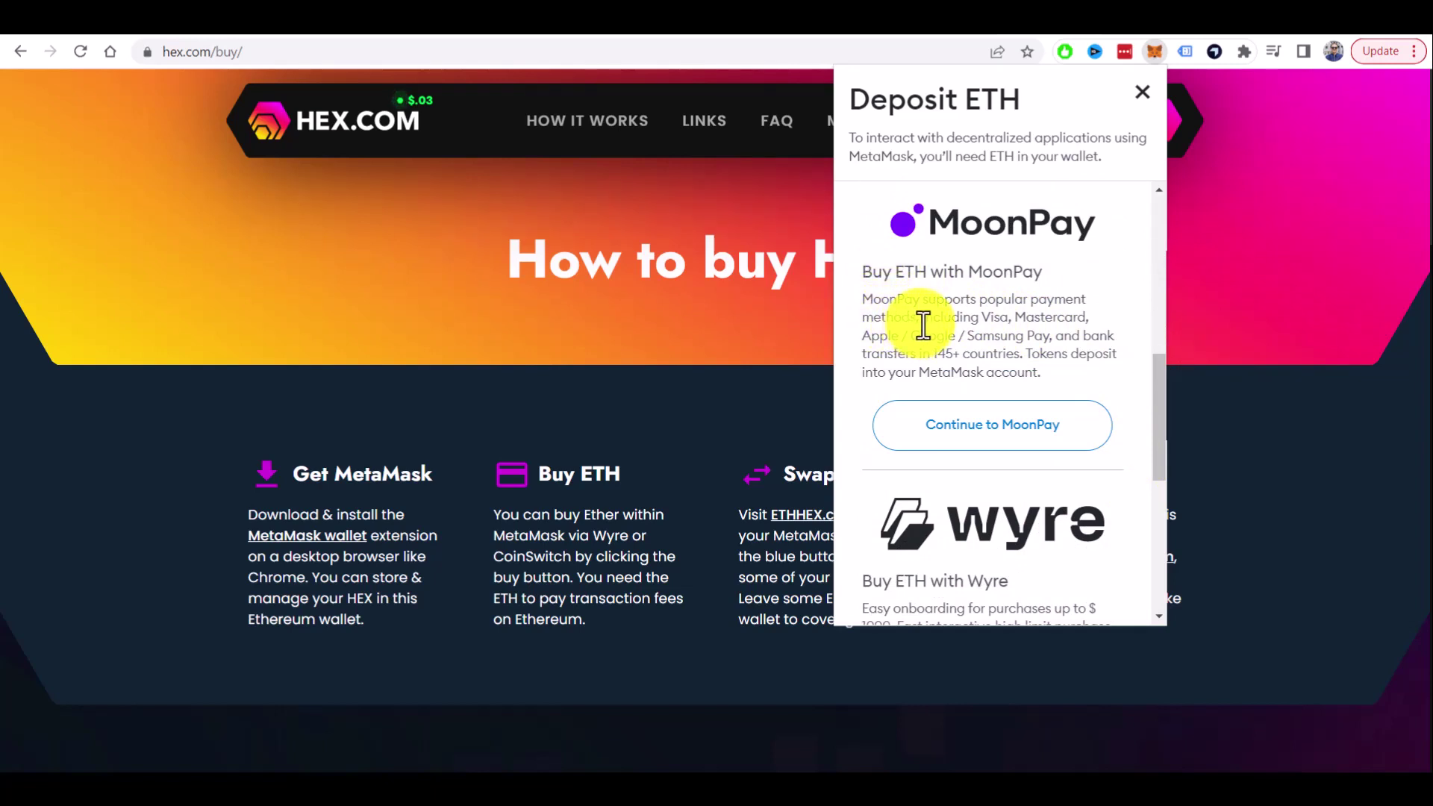
drag(922, 318, 1087, 316)
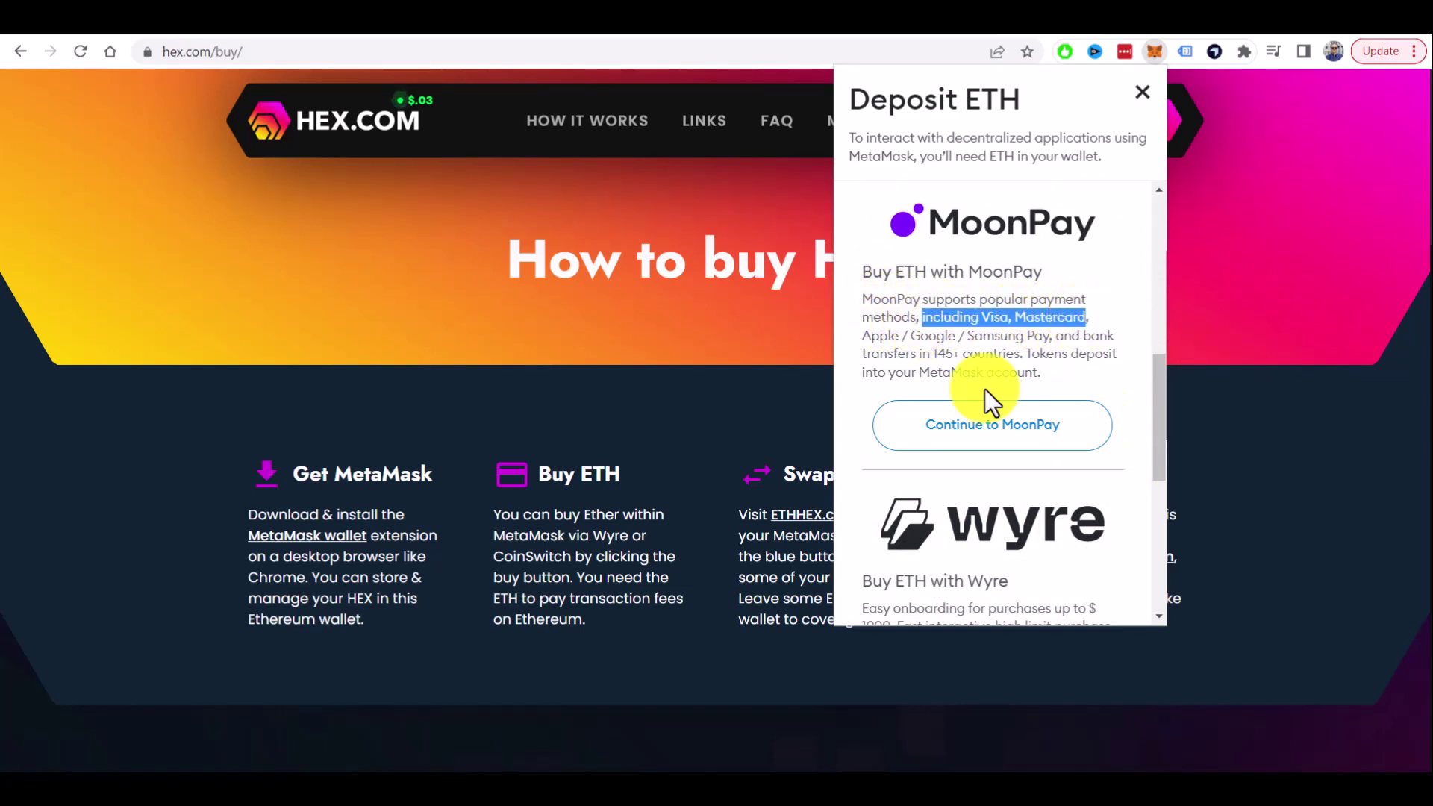
drag(889, 353, 946, 353)
drag(1158, 424, 1149, 552)
drag(858, 476, 1023, 475)
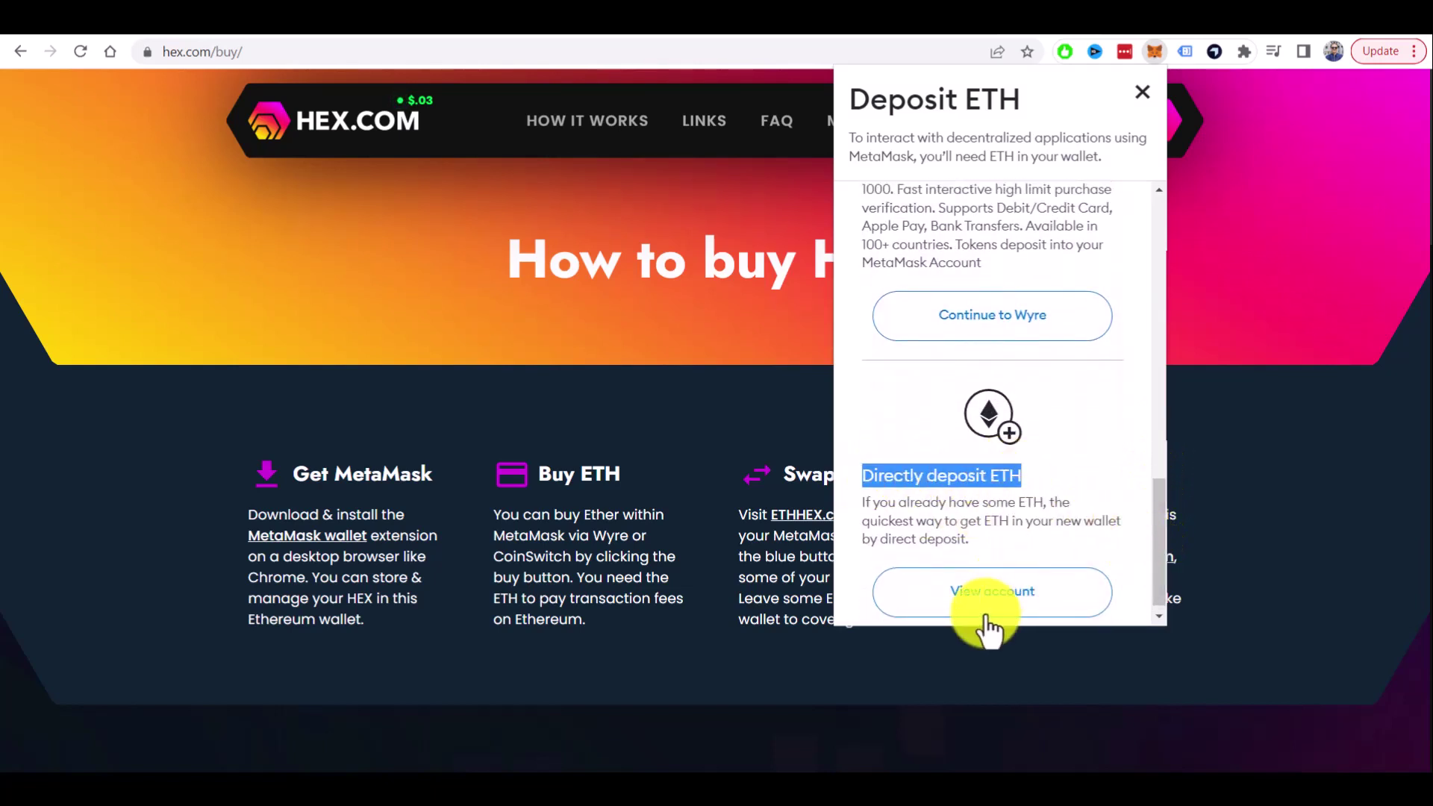
click(987, 618)
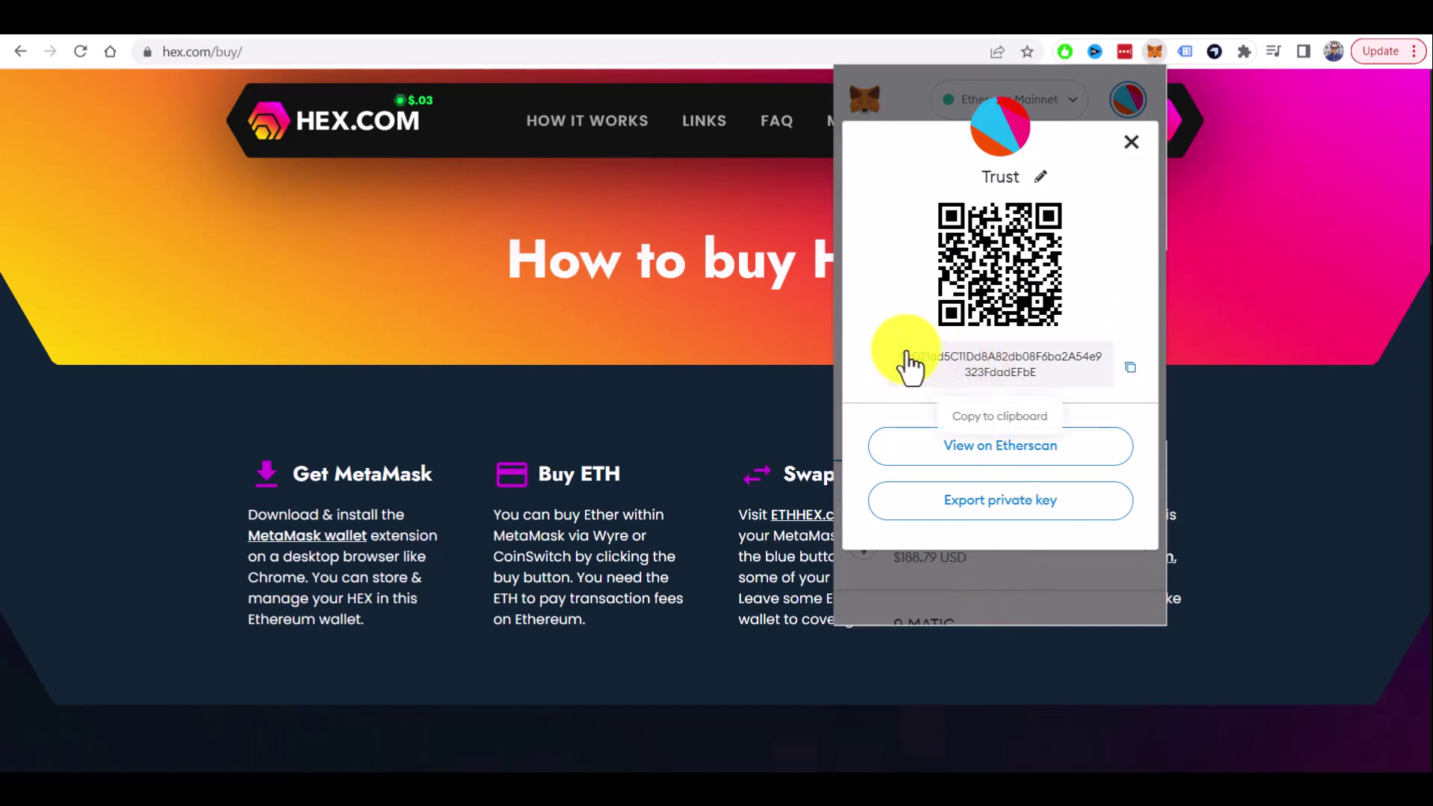
Close the account details and the MetaMask popup, then return to the HEX.com home page's swap panel.
click(1130, 141)
click(1310, 455)
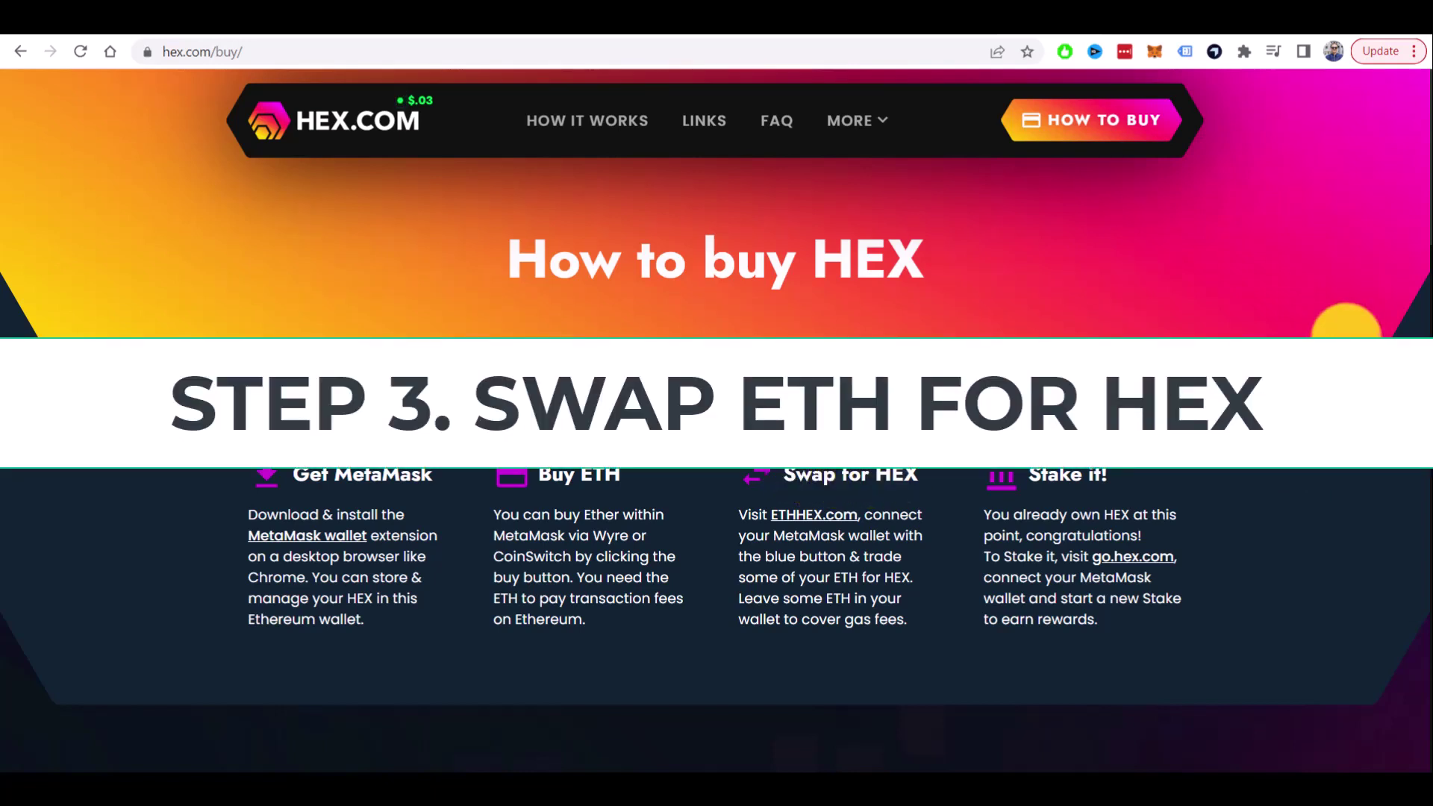
click(313, 133)
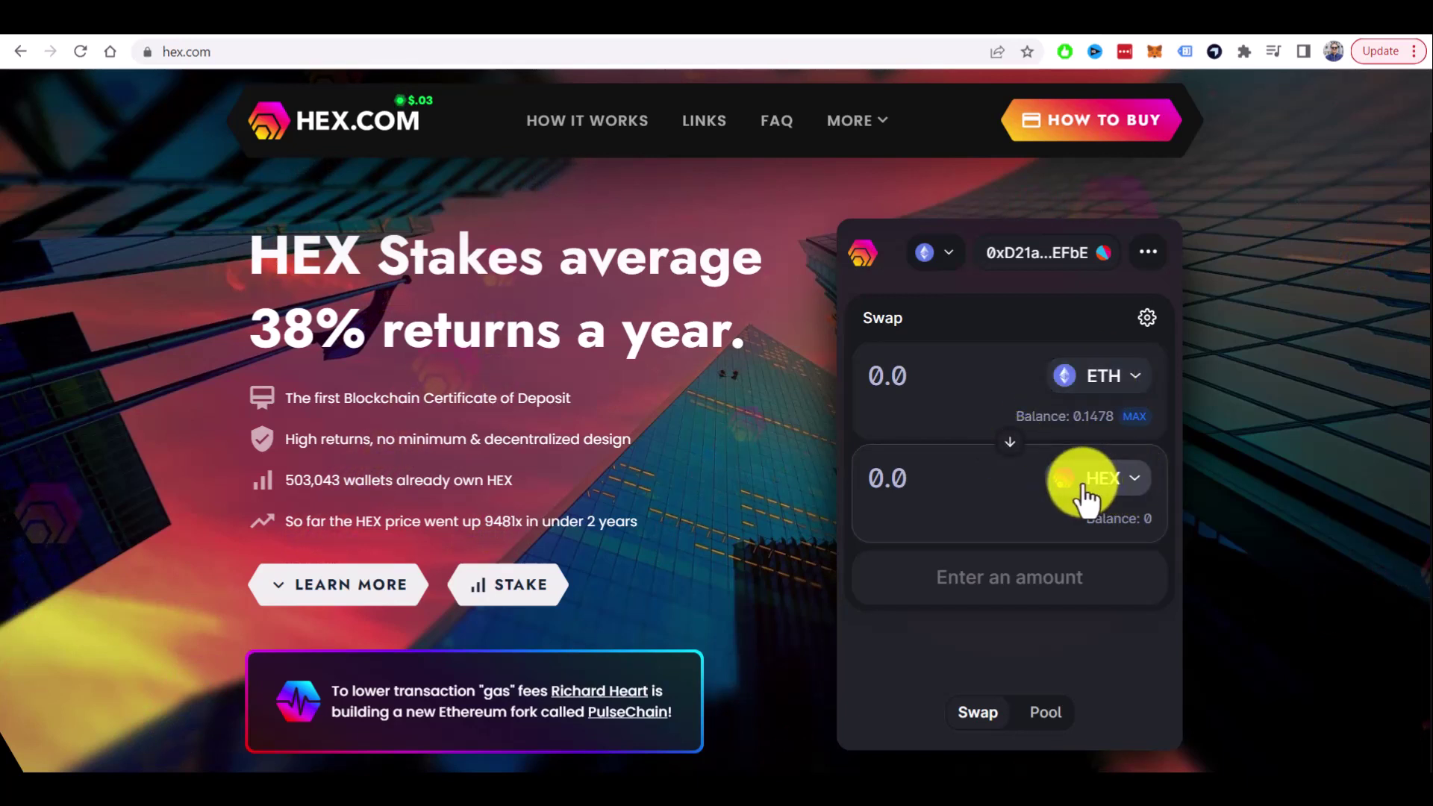
Keep HEX as the receive token and enter 0.1 ETH to spend.
click(1134, 484)
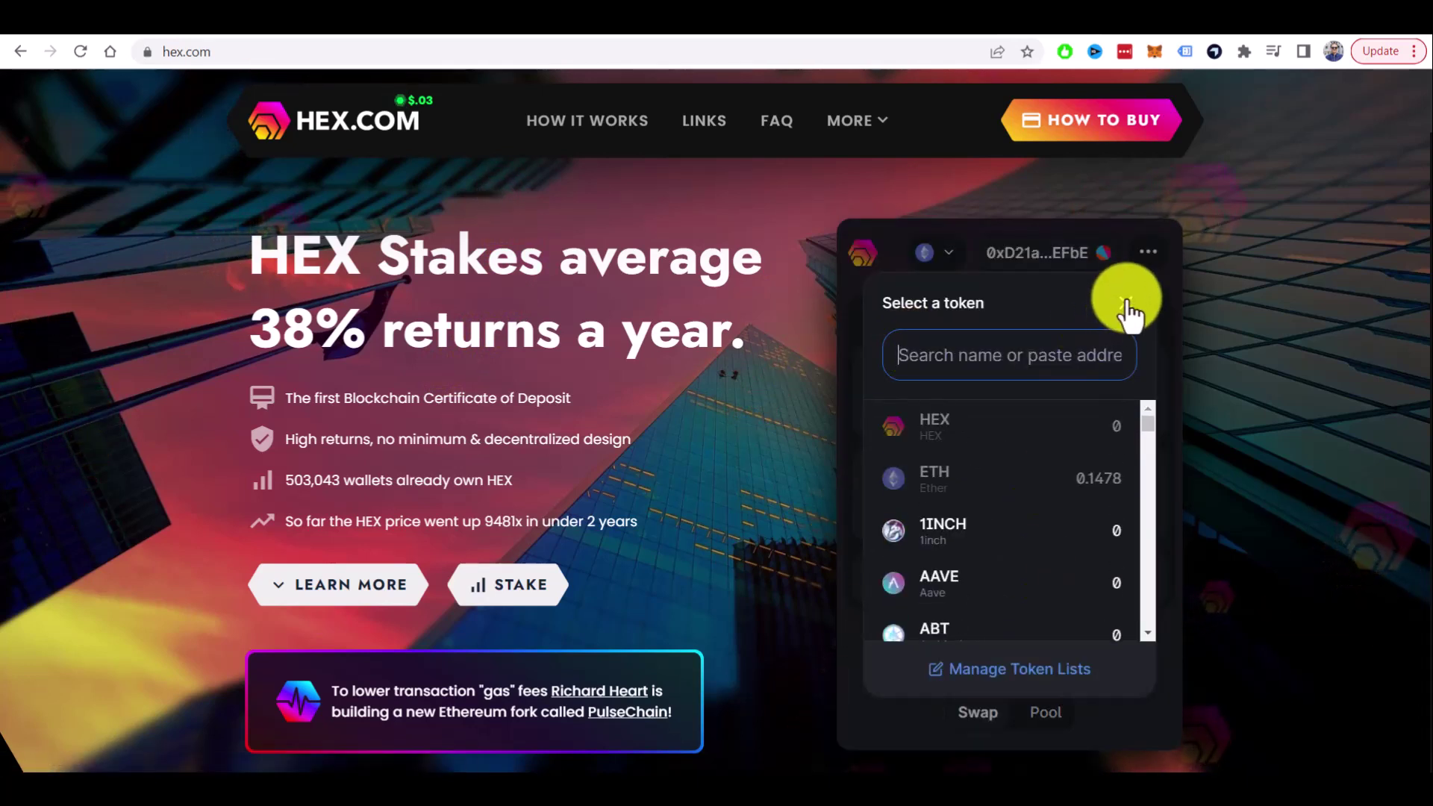
key(Escape)
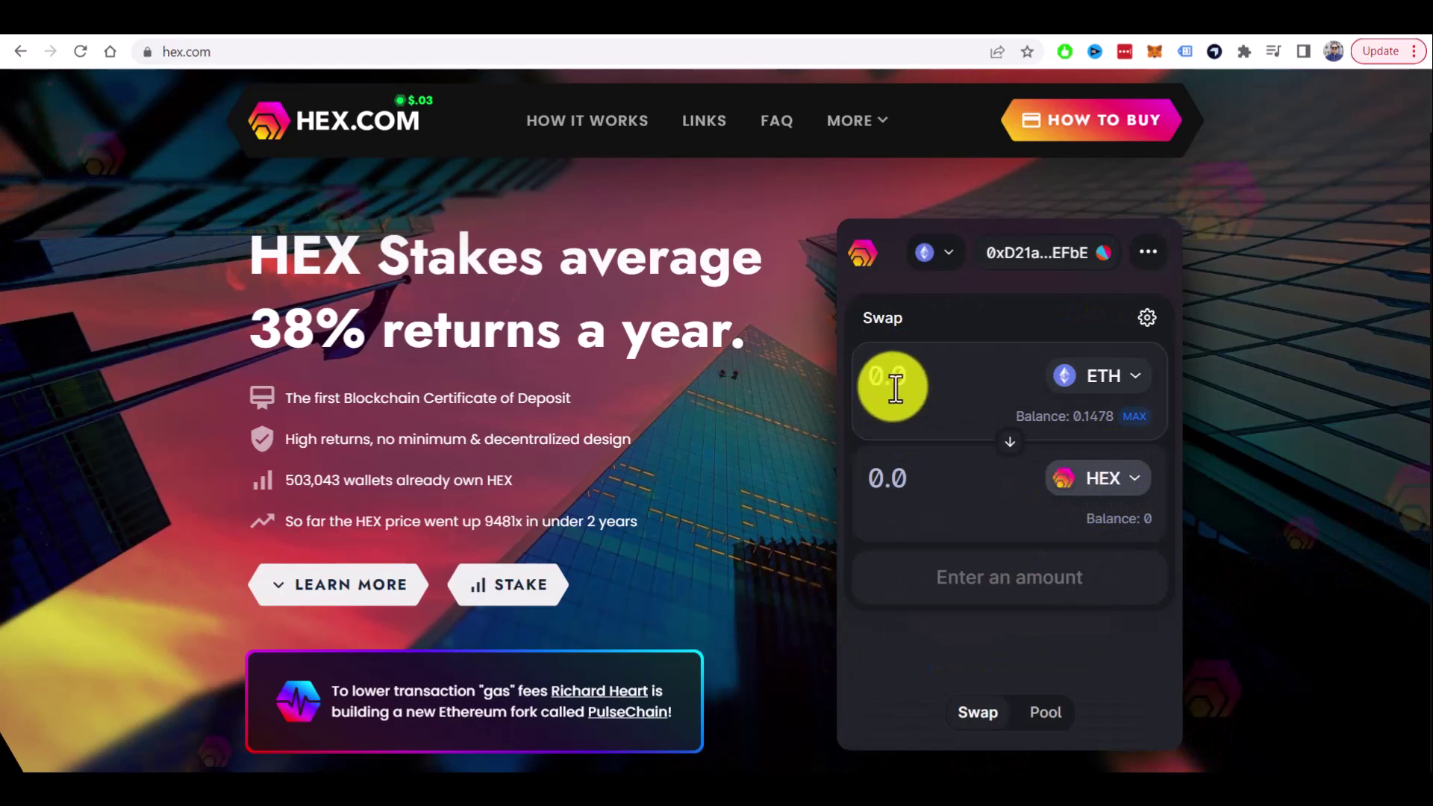
click(941, 391)
text(0.1)
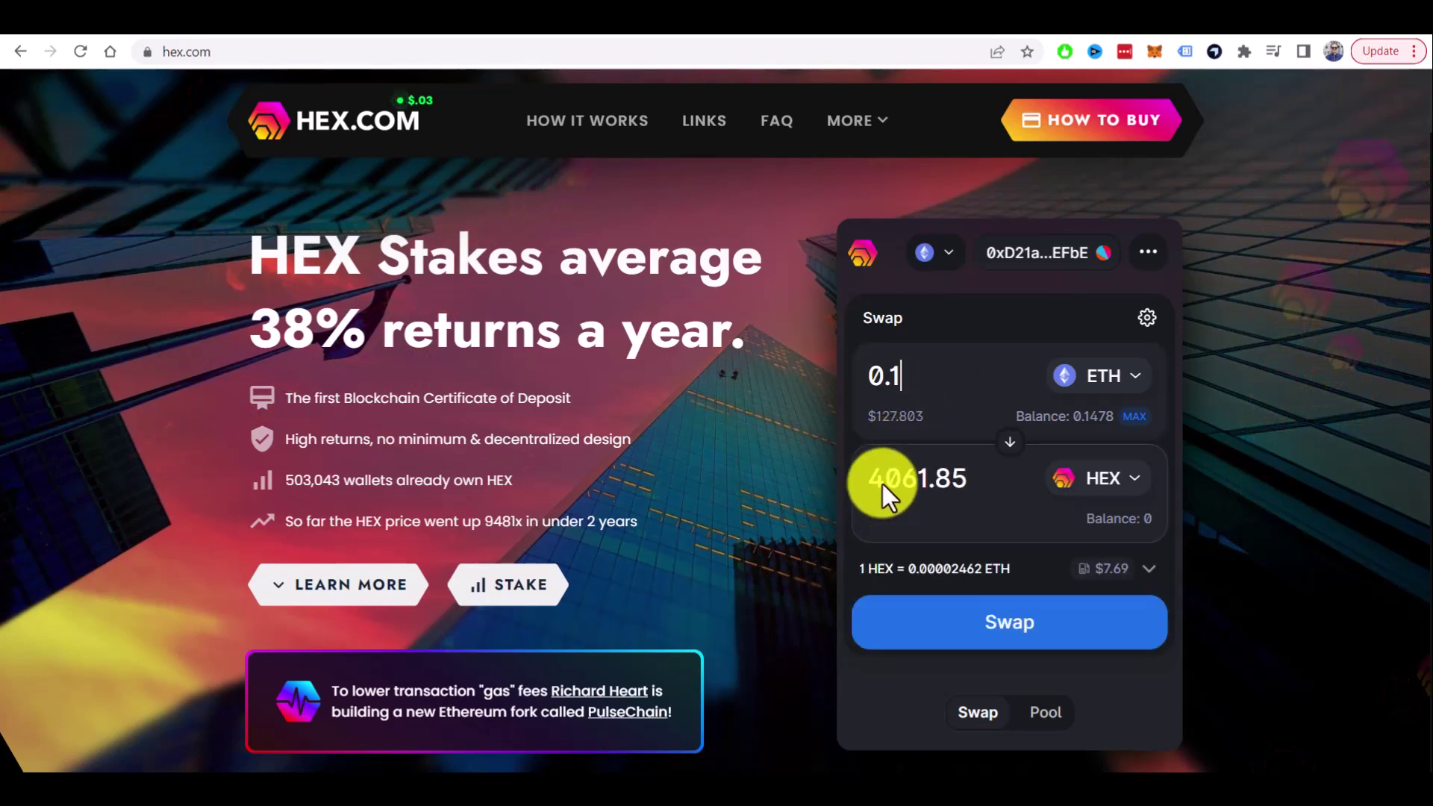
Review the swap details, including the roughly $7.69 network fee.
click(1004, 666)
scroll(905, 352, down, 2)
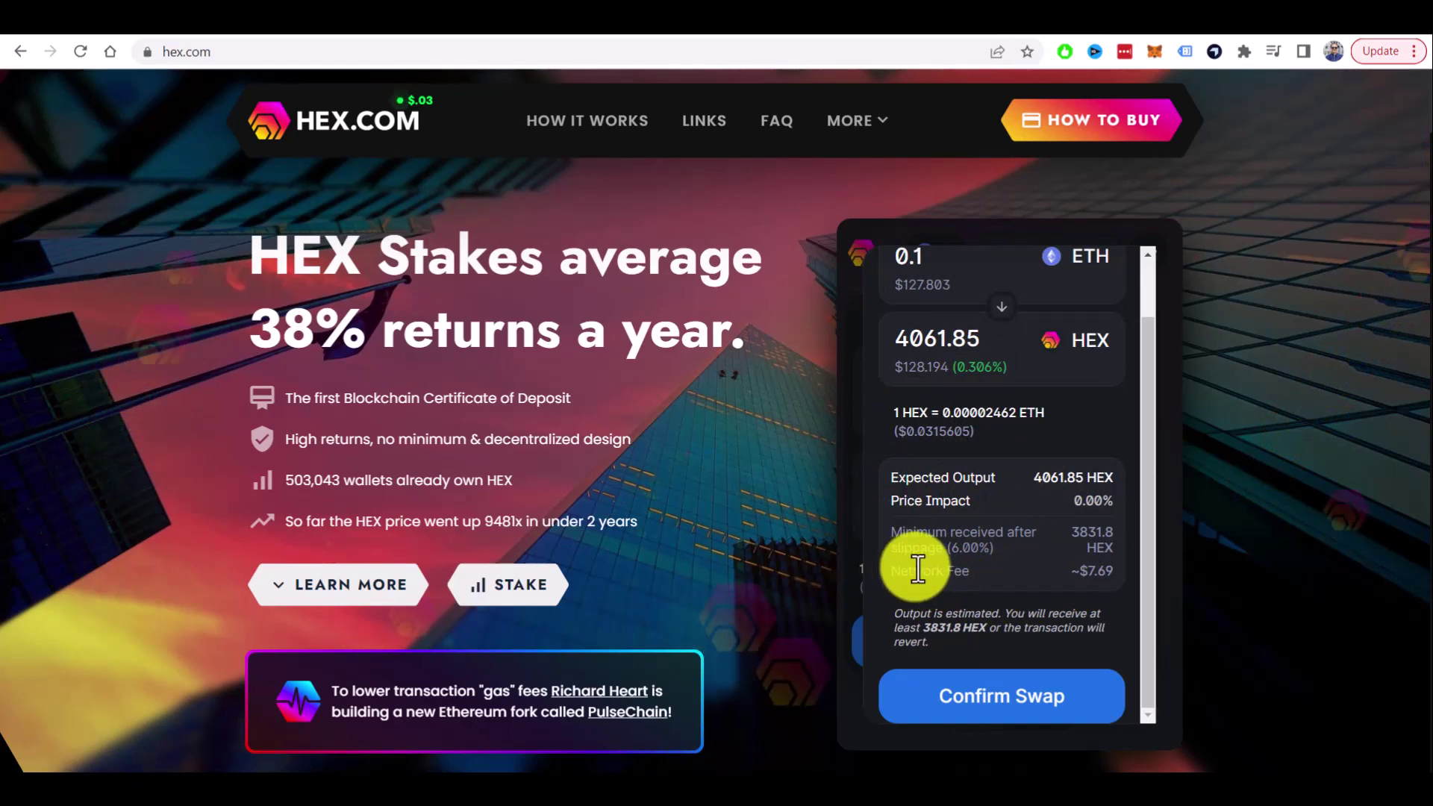
drag(900, 571, 1113, 571)
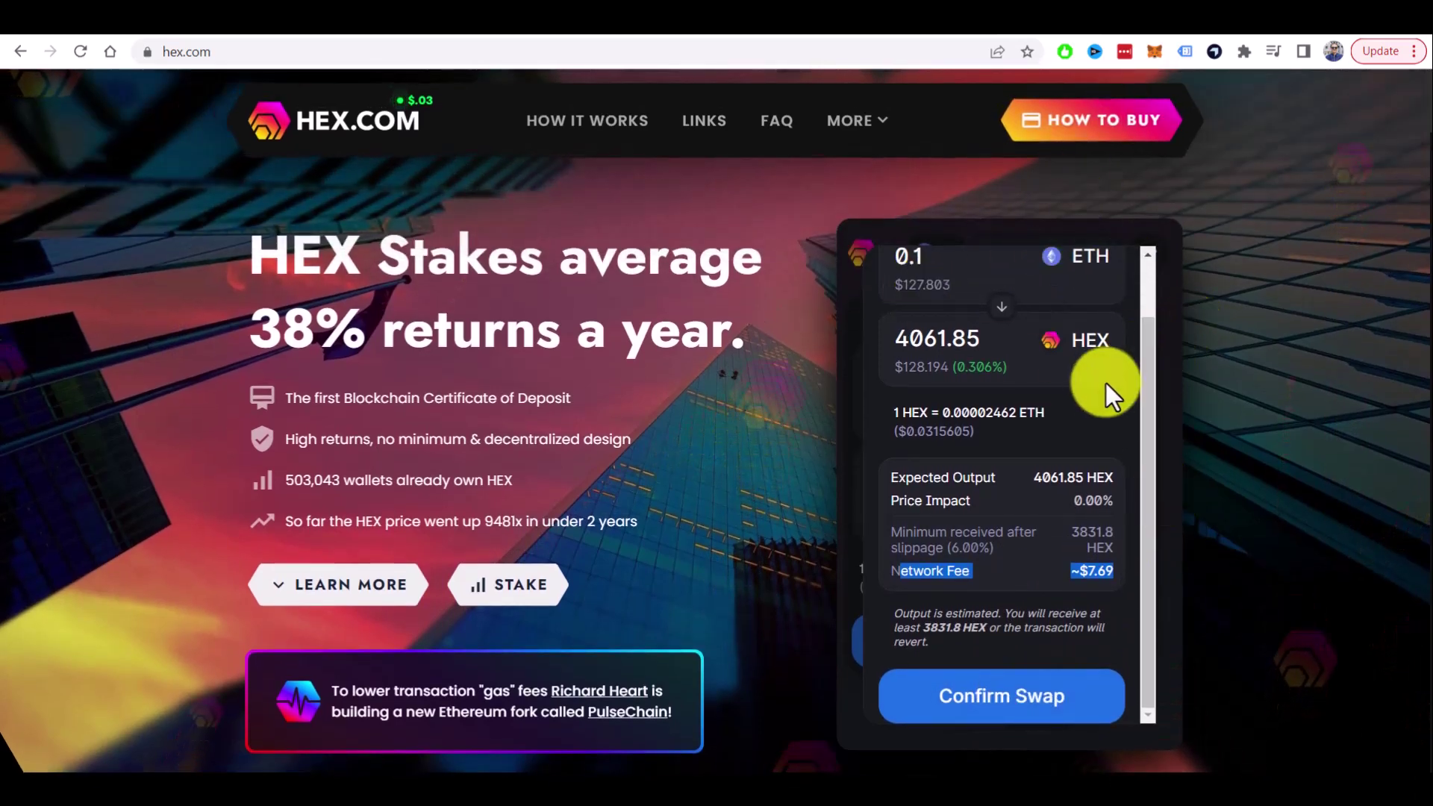
Confirm the 0.1 ETH swap and review MetaMask's estimated gas fee and total ETH amount.
click(1008, 705)
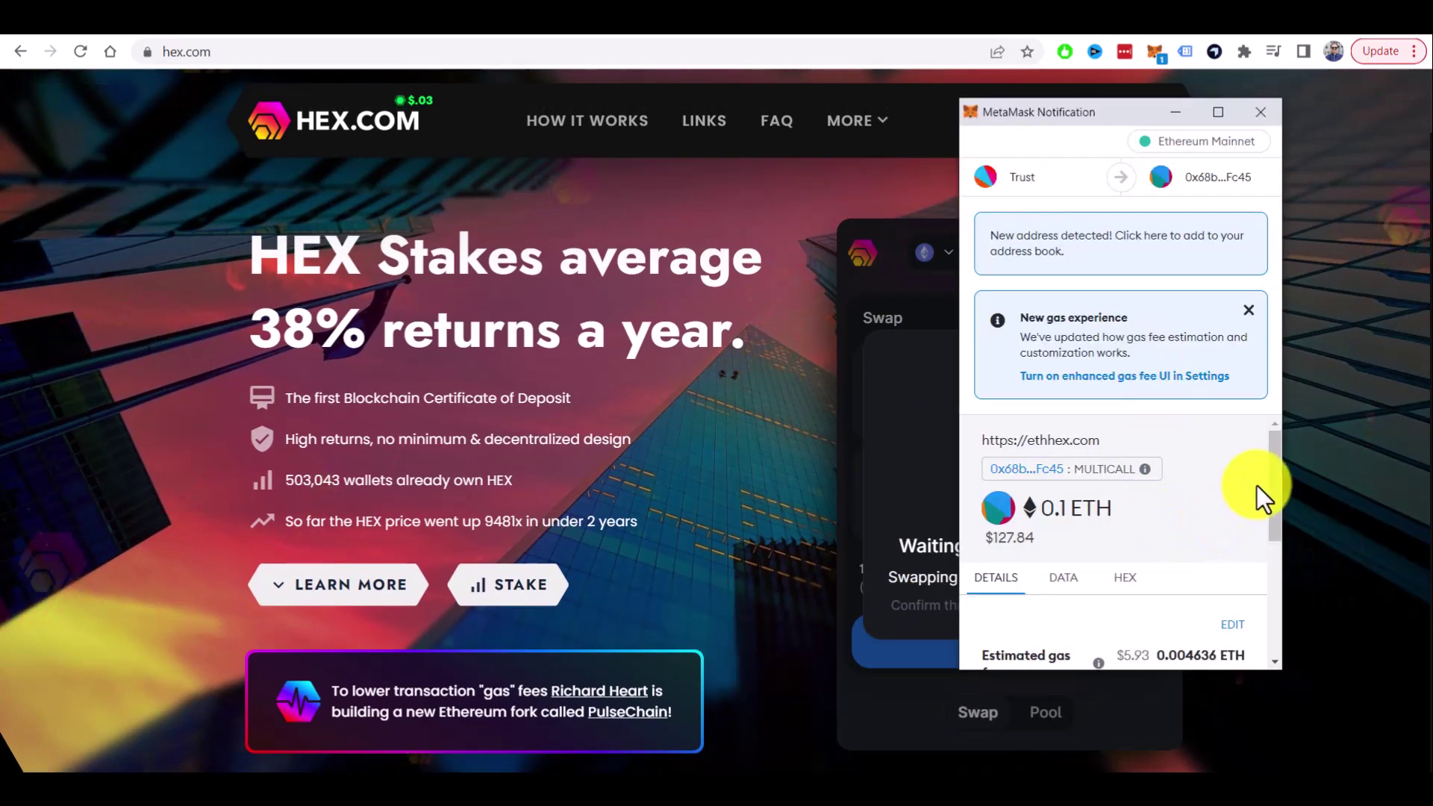
drag(1272, 485, 1282, 564)
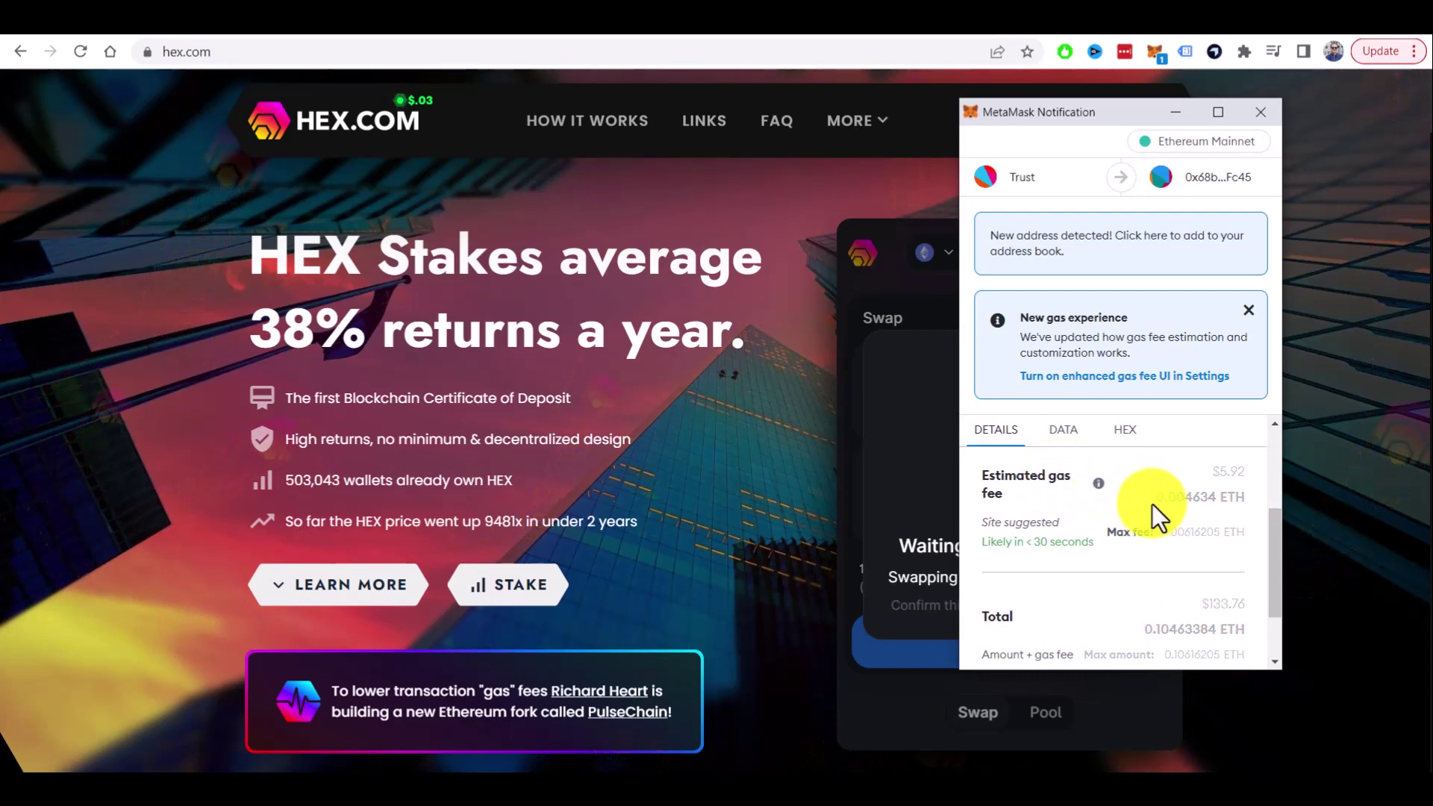
drag(1208, 471, 1246, 470)
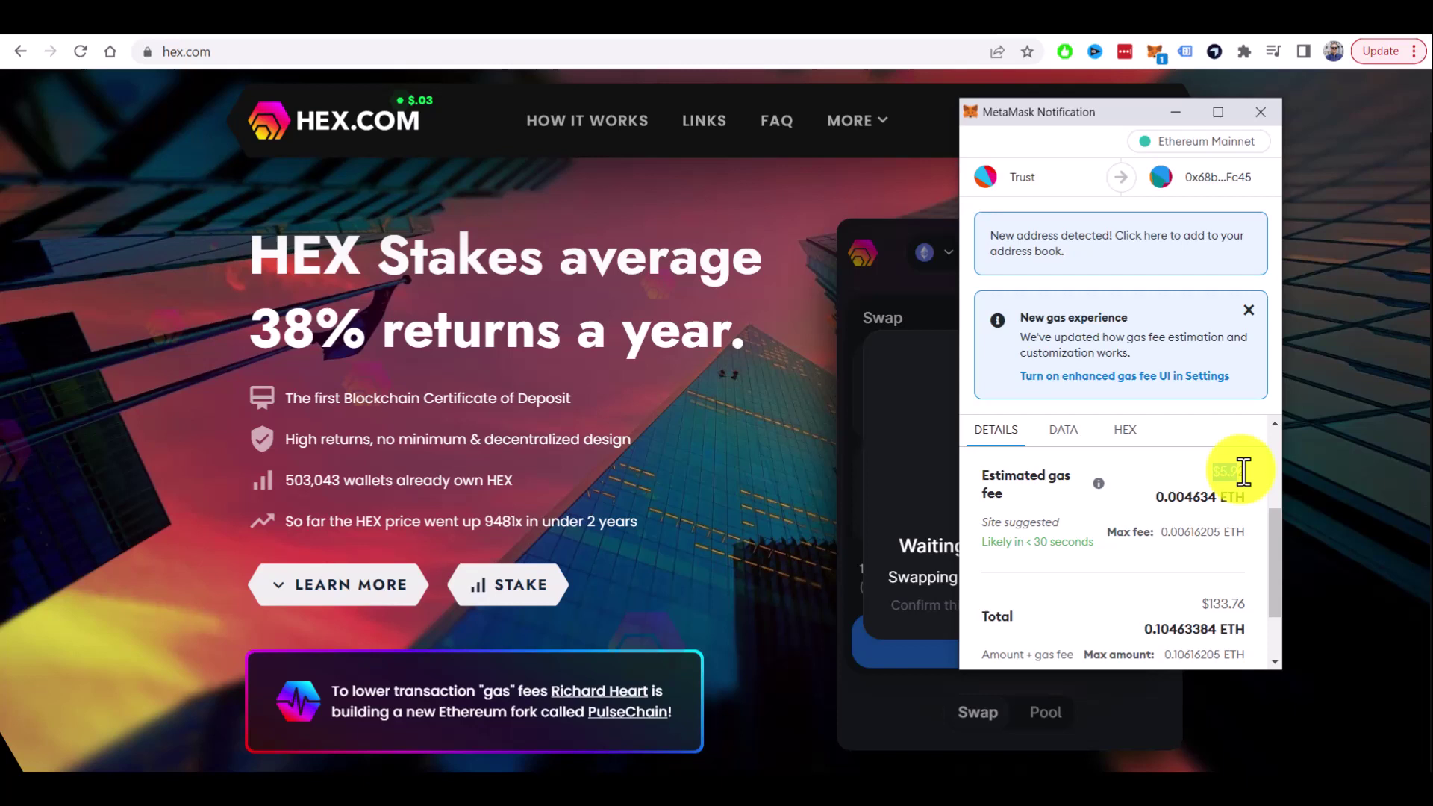
scroll(1267, 555, down, 2)
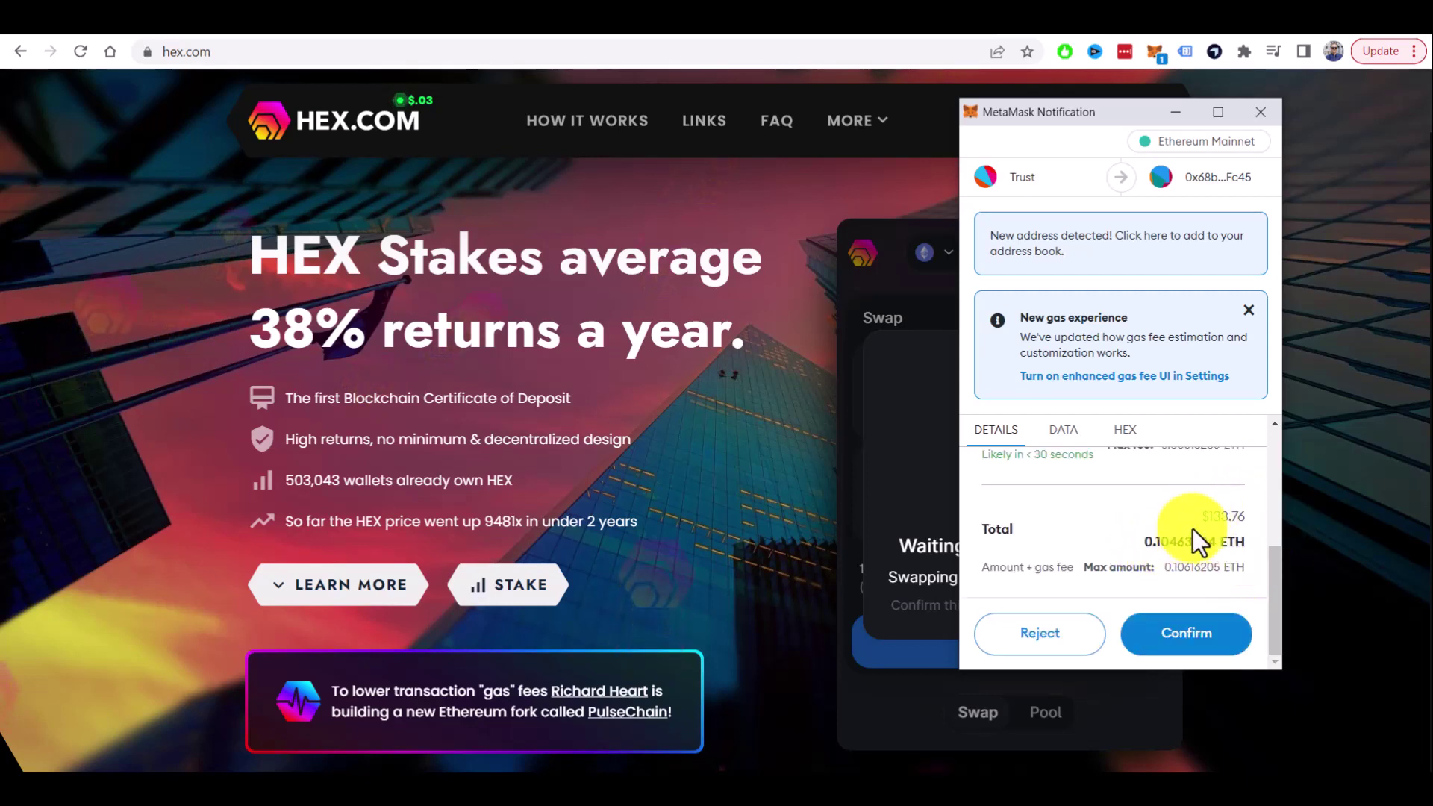
drag(1146, 543, 1235, 539)
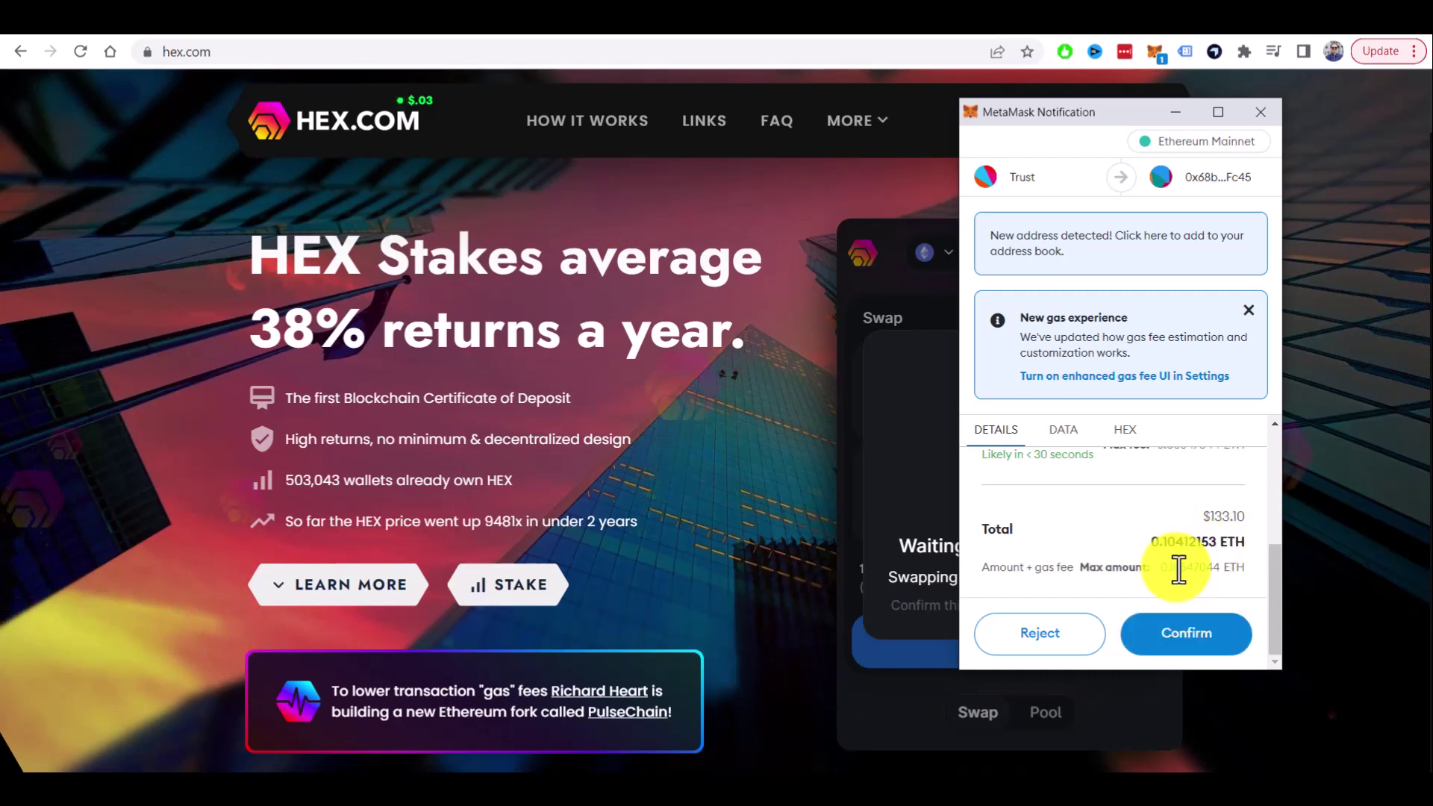
Close the MetaMask request without approving and dismiss the Transaction rejected error.
click(1169, 632)
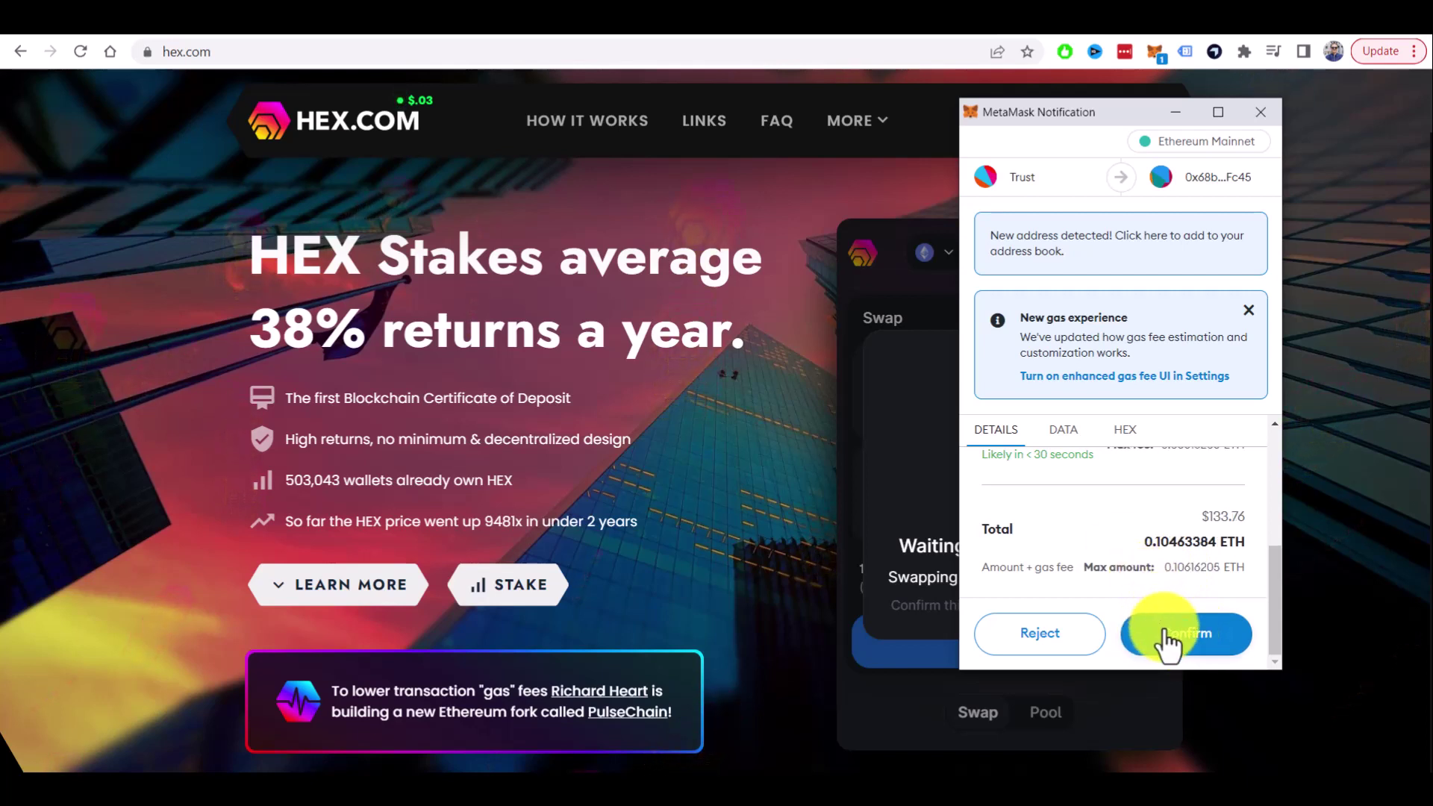
click(1259, 113)
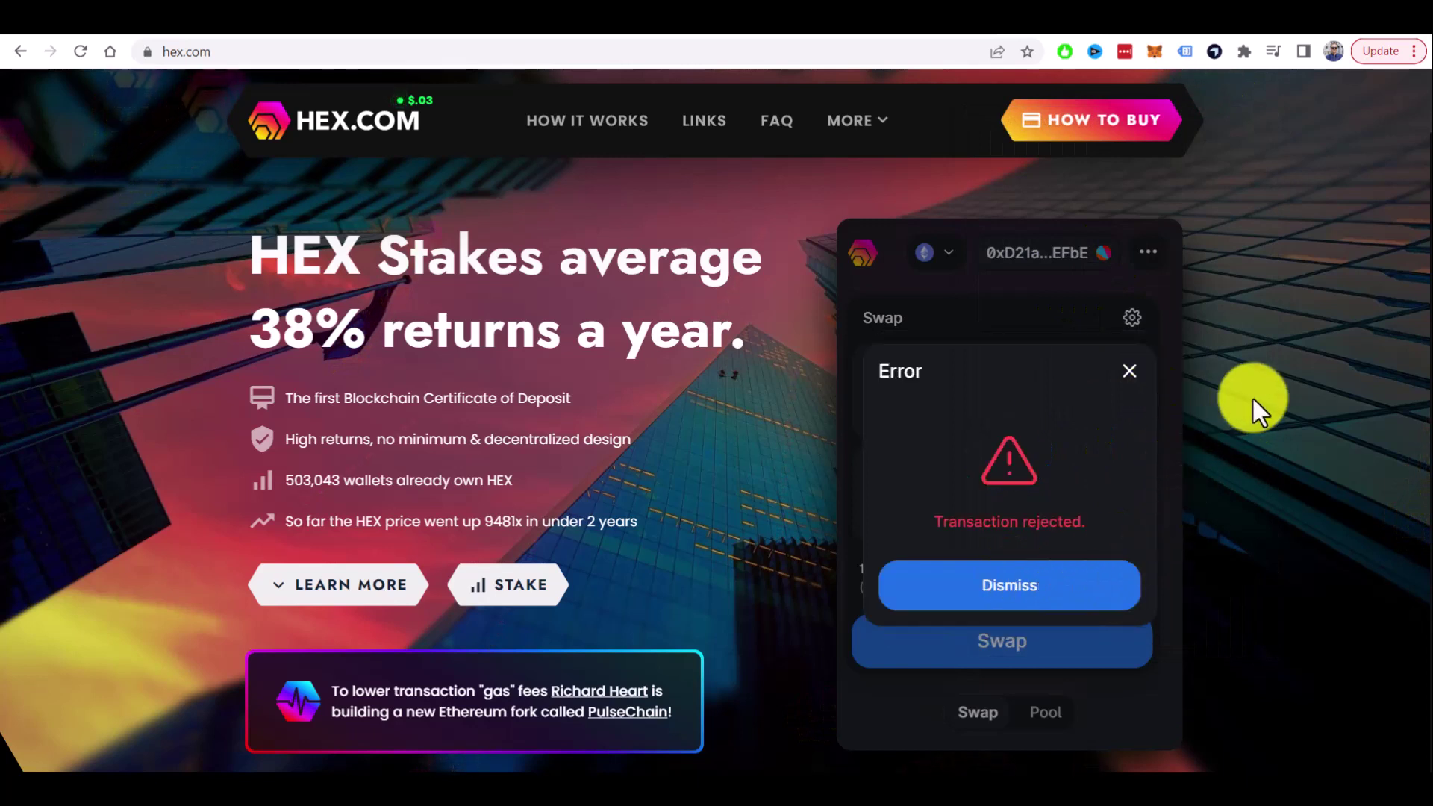
key(Escape)
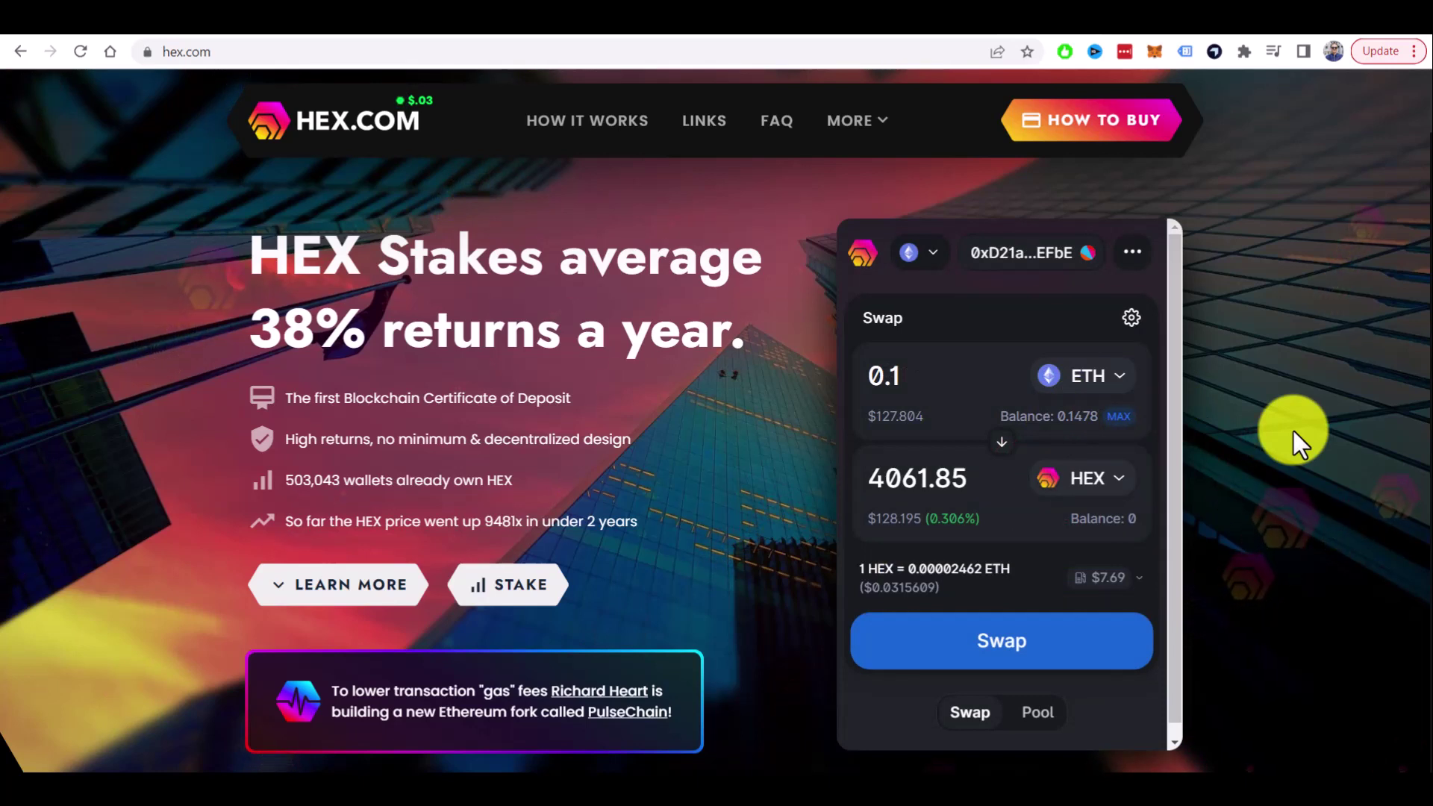
From MetaMask's asset list showing 0 HEX, open Import tokens and clear a 'hex' search.
click(1152, 52)
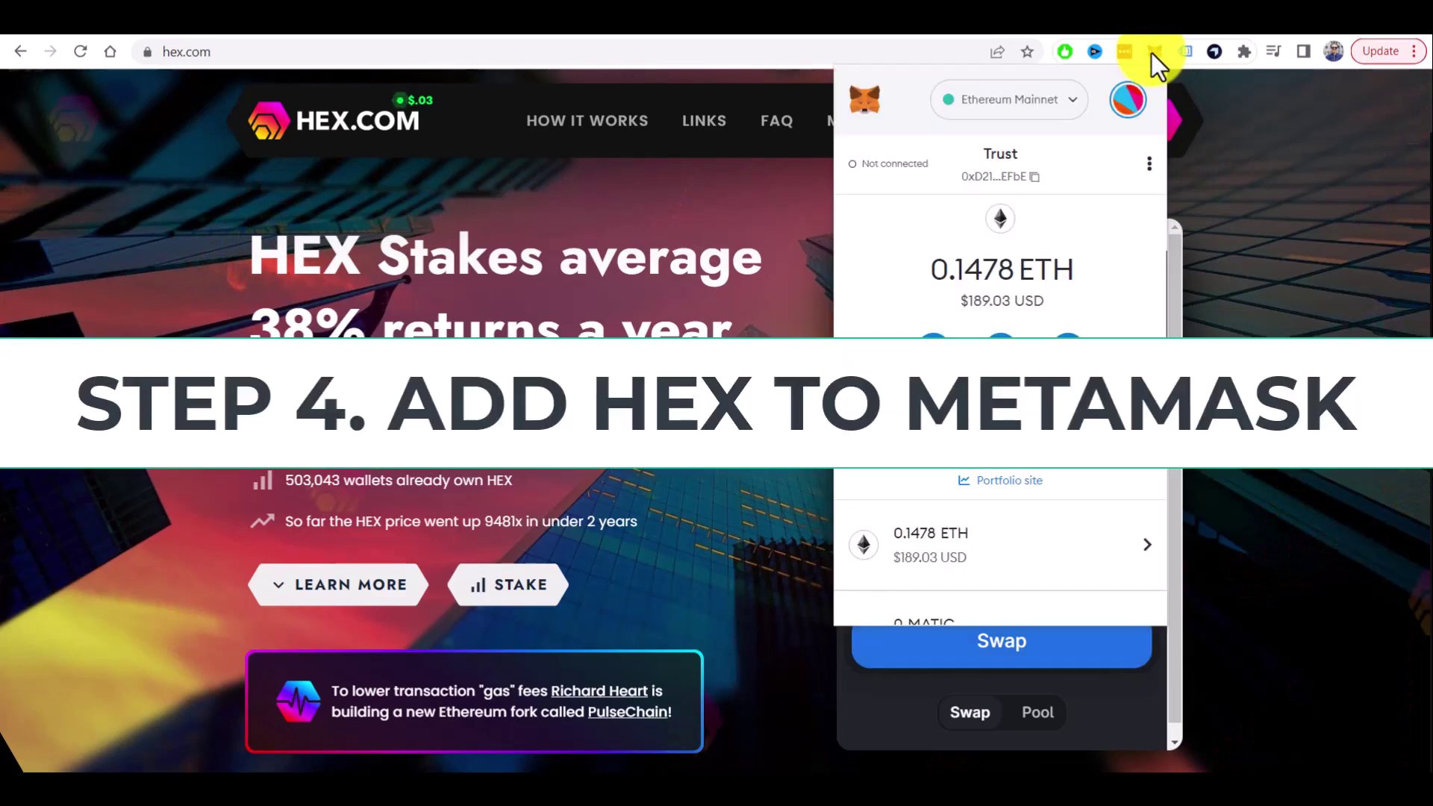
scroll(1040, 448, down, 5)
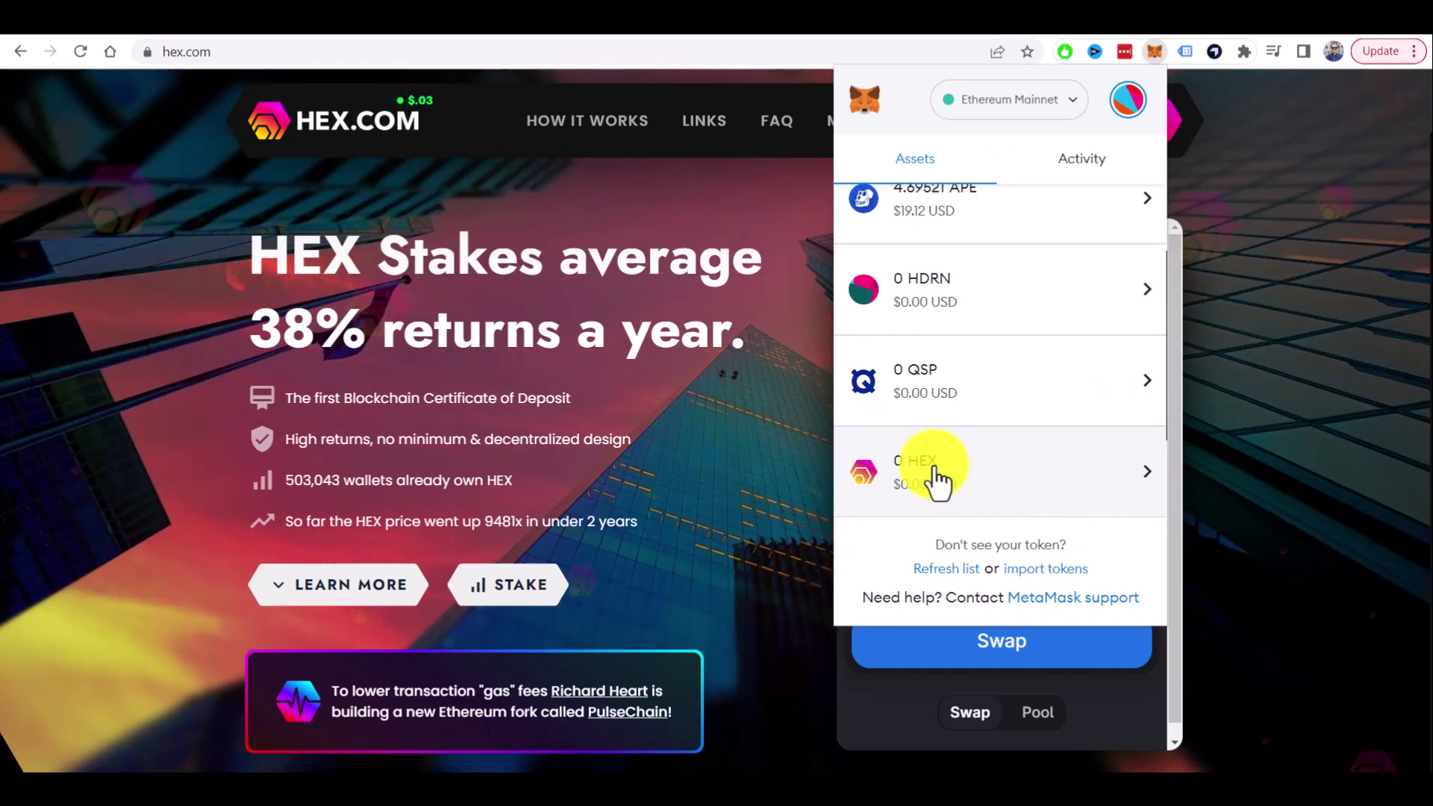
click(1040, 571)
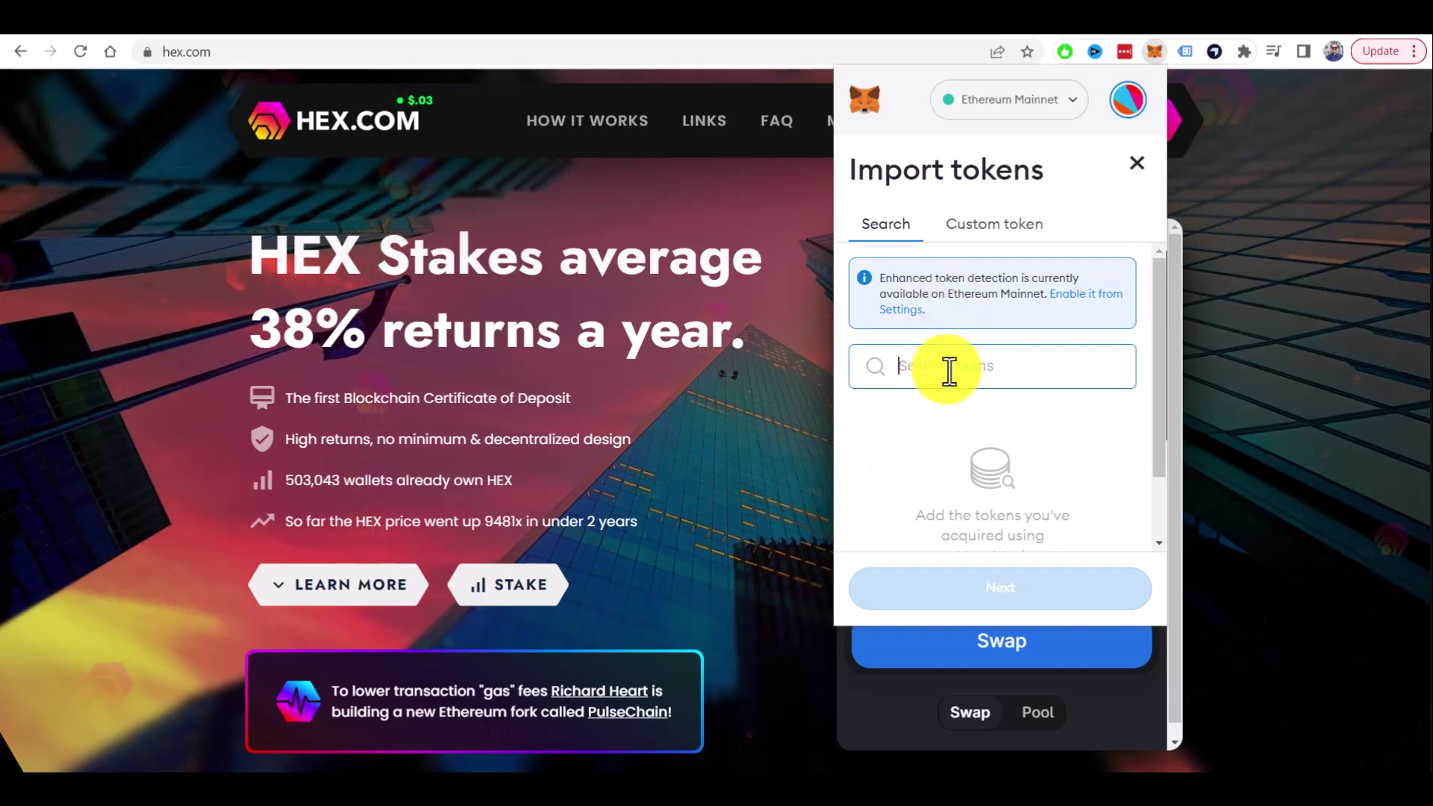
text(h)
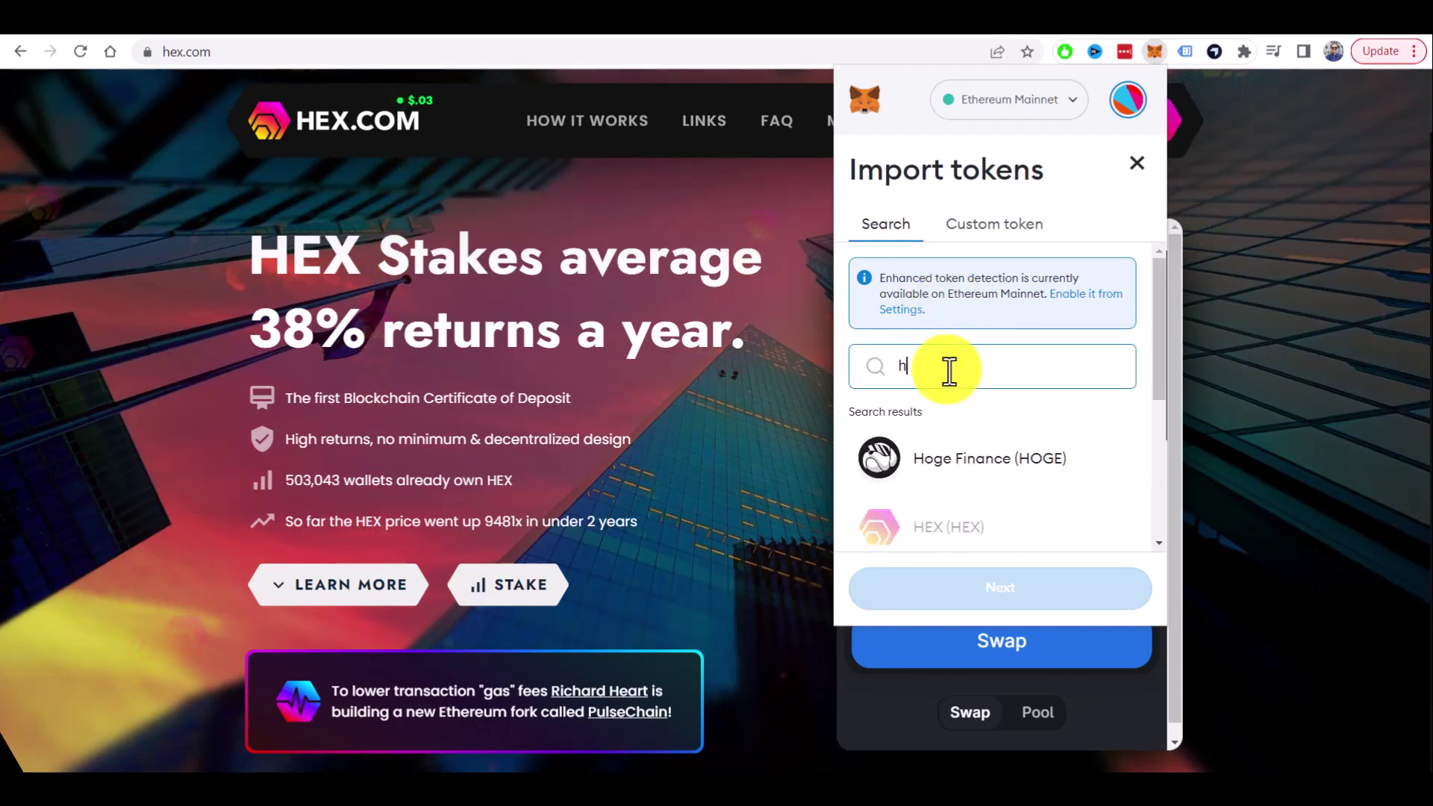
text(ex)
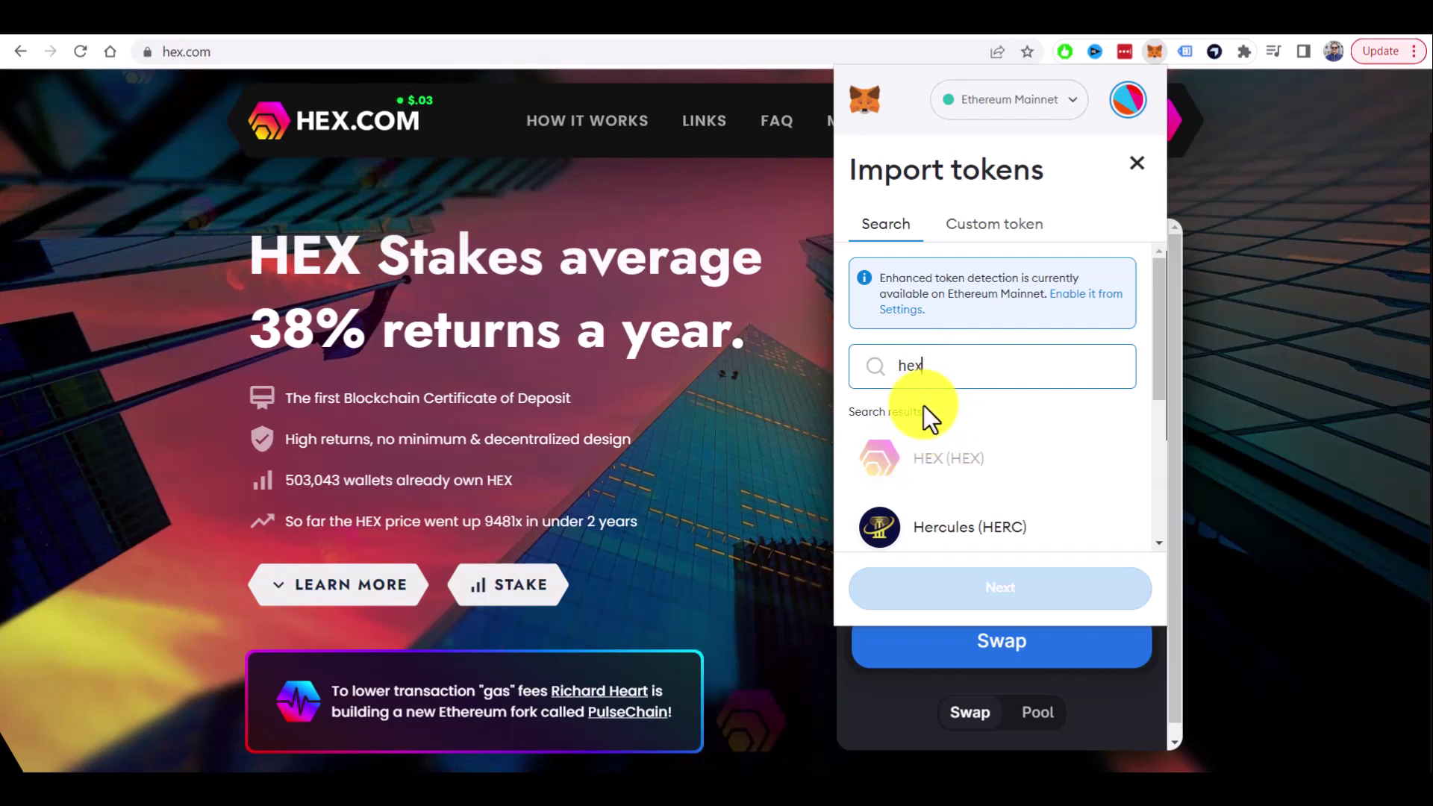
key(BackSpace)
key(BackSpace)
key(BackSpace)
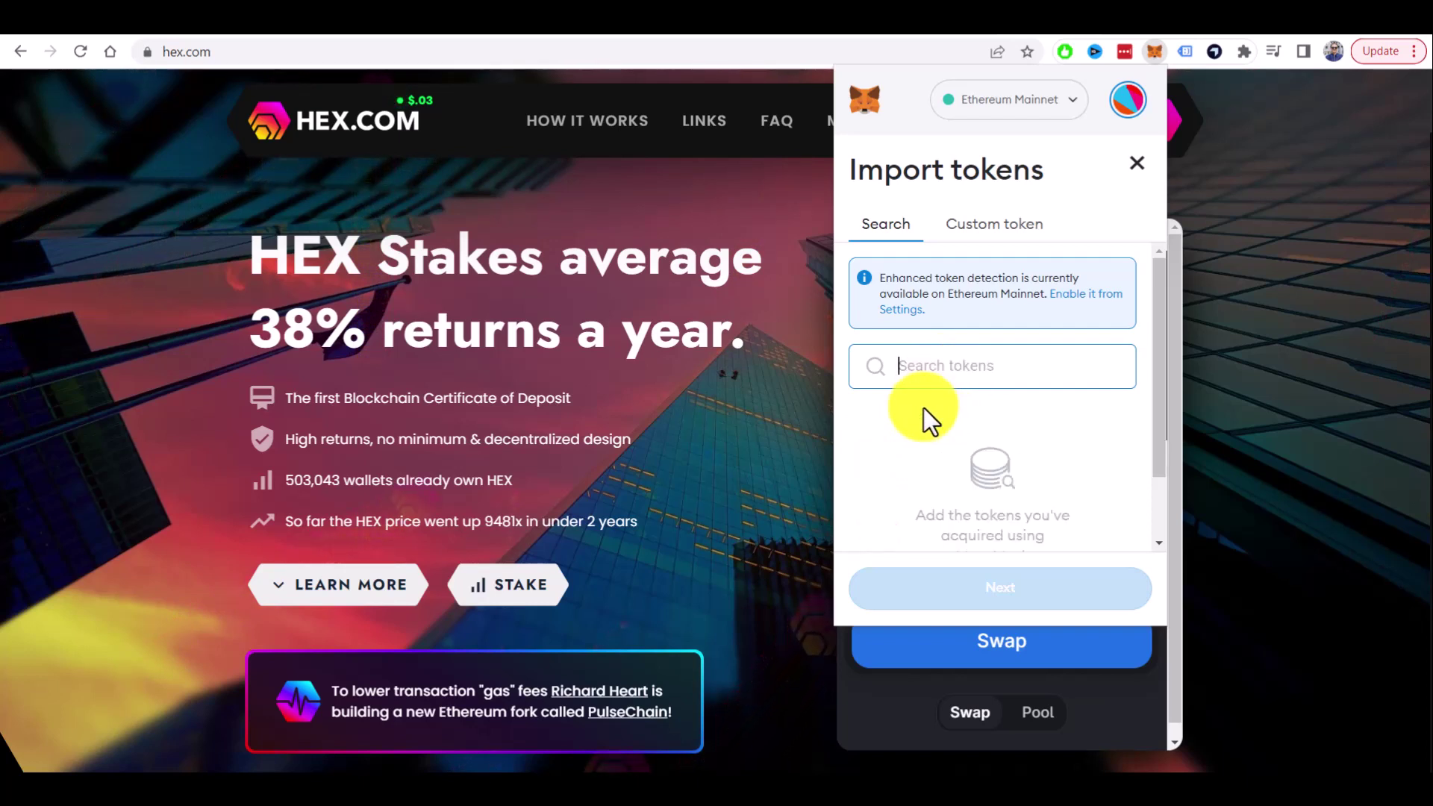
On CoinMarketCap's HEX page, send the HEX Ethereum contract to MetaMask via the fox icon.
click(1117, 34)
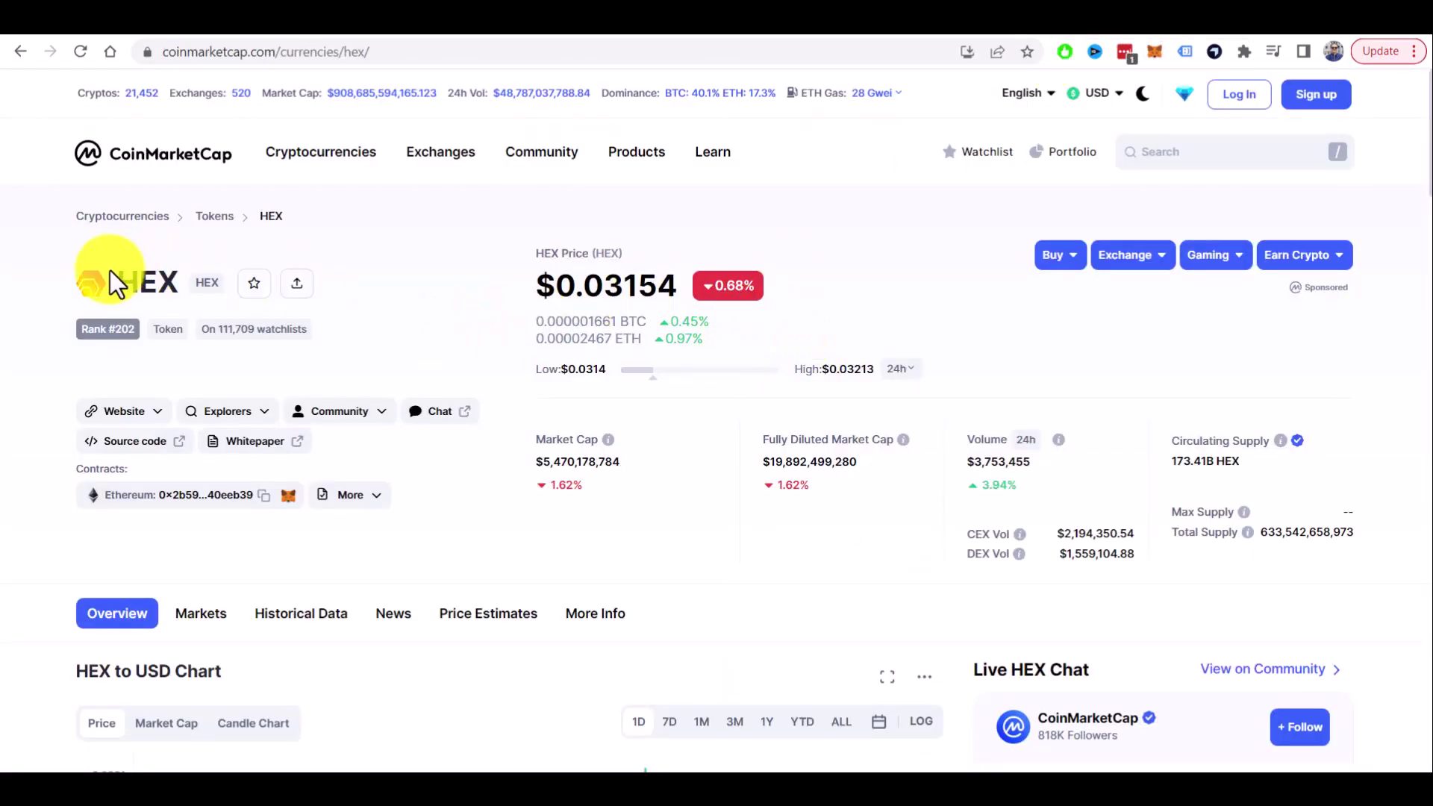
drag(123, 282, 176, 282)
scroll(463, 324, down, 3)
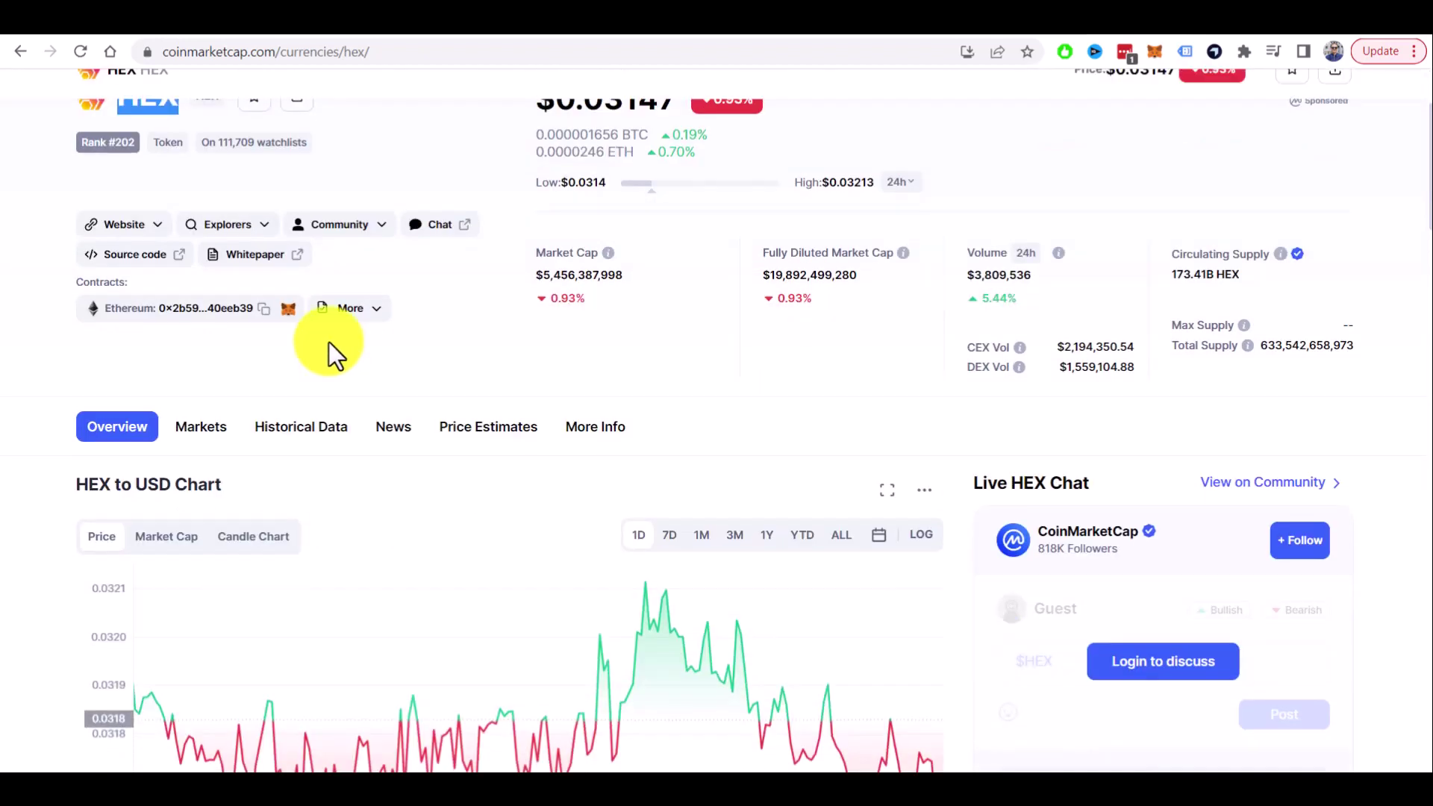
click(287, 312)
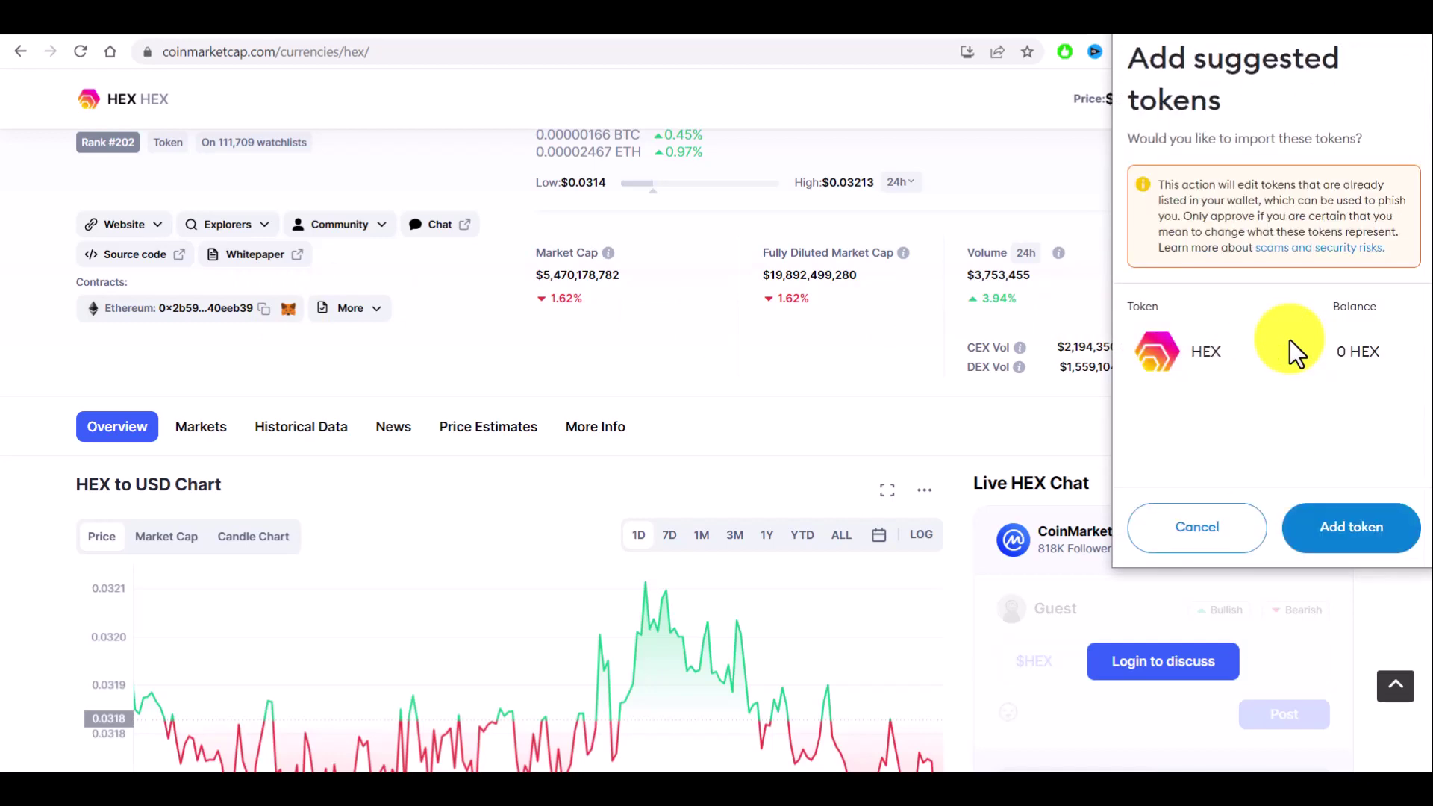
Approve adding HEX and confirm it appears with a 0 HEX balance in MetaMask's assets.
click(1355, 543)
scroll(1000, 432, down, 5)
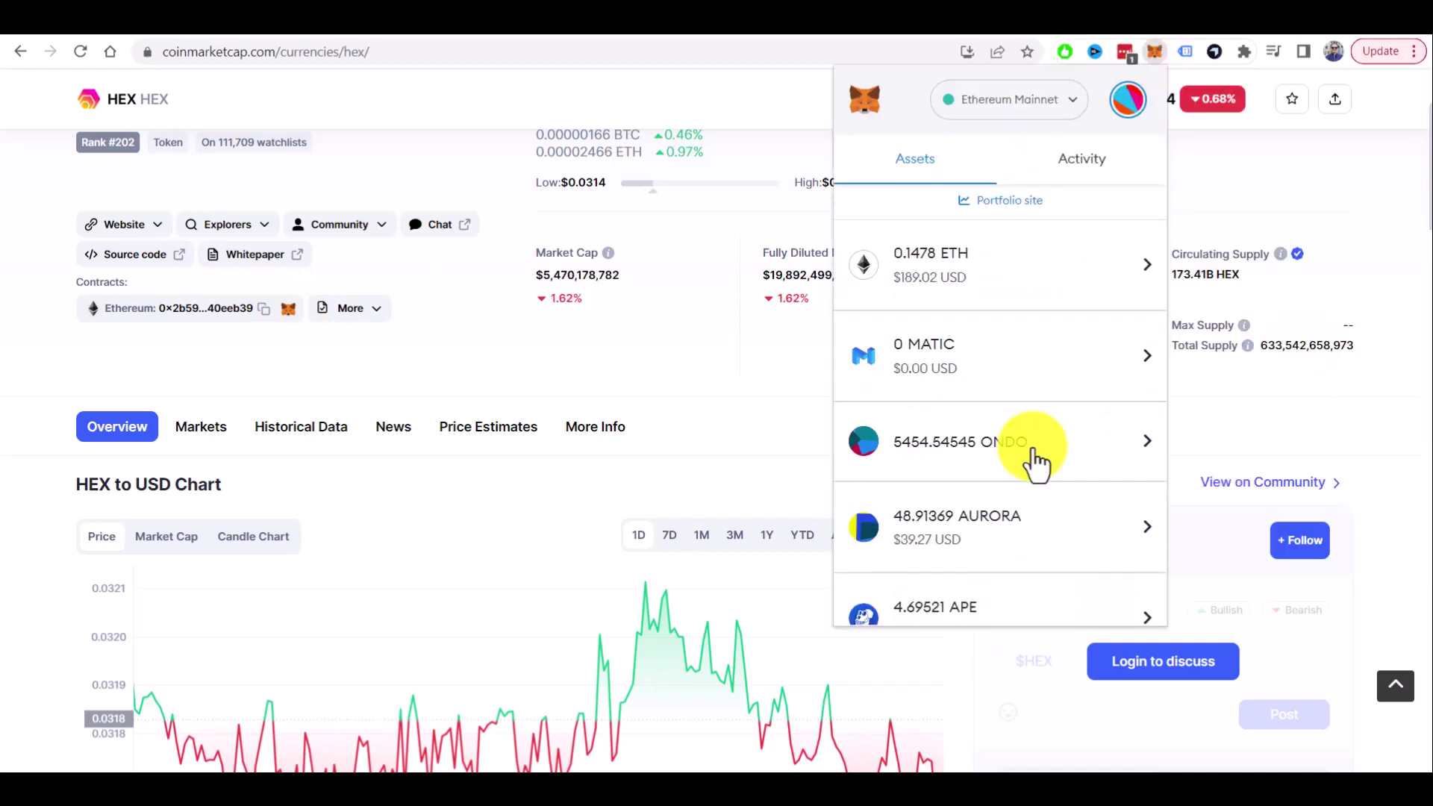
scroll(1034, 456, down, 3)
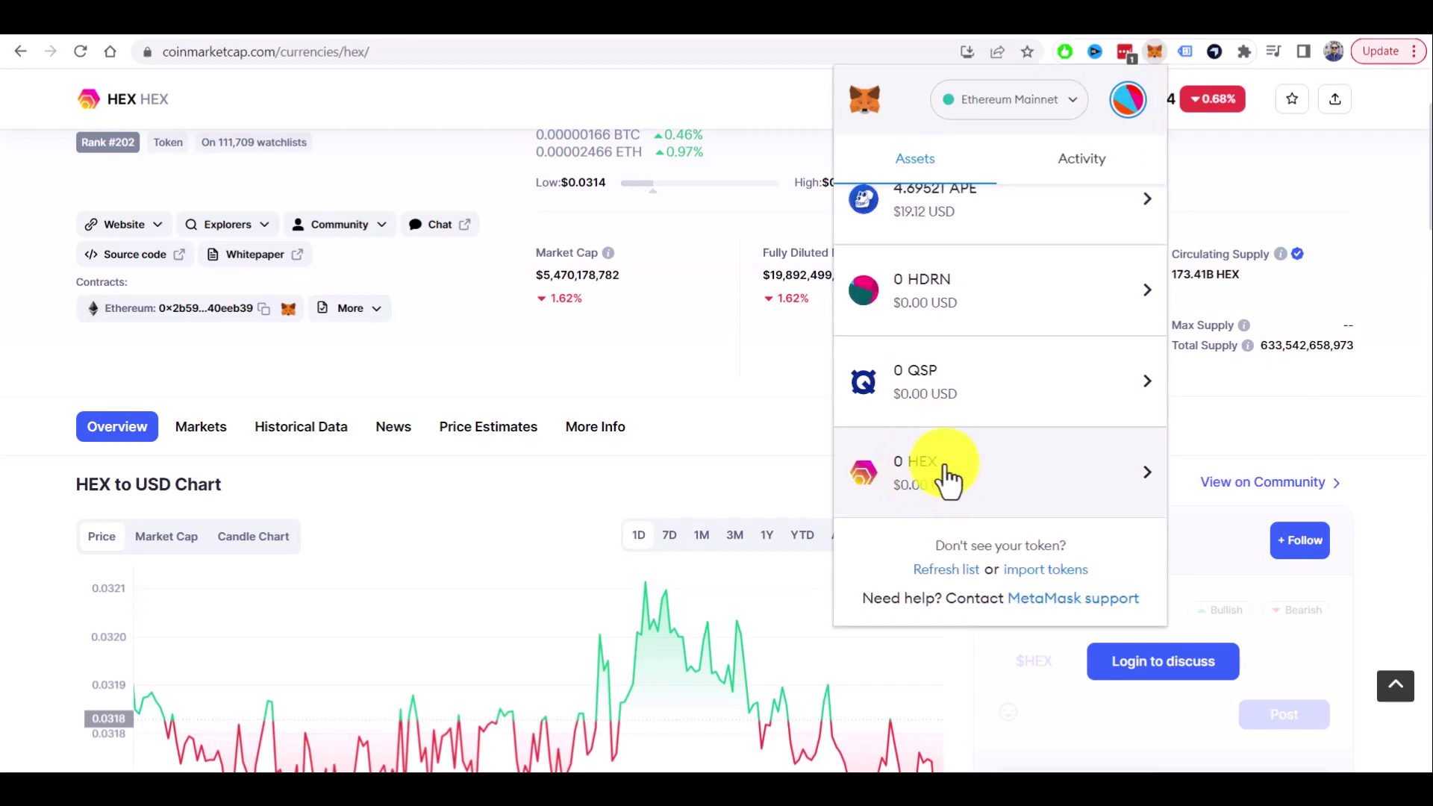